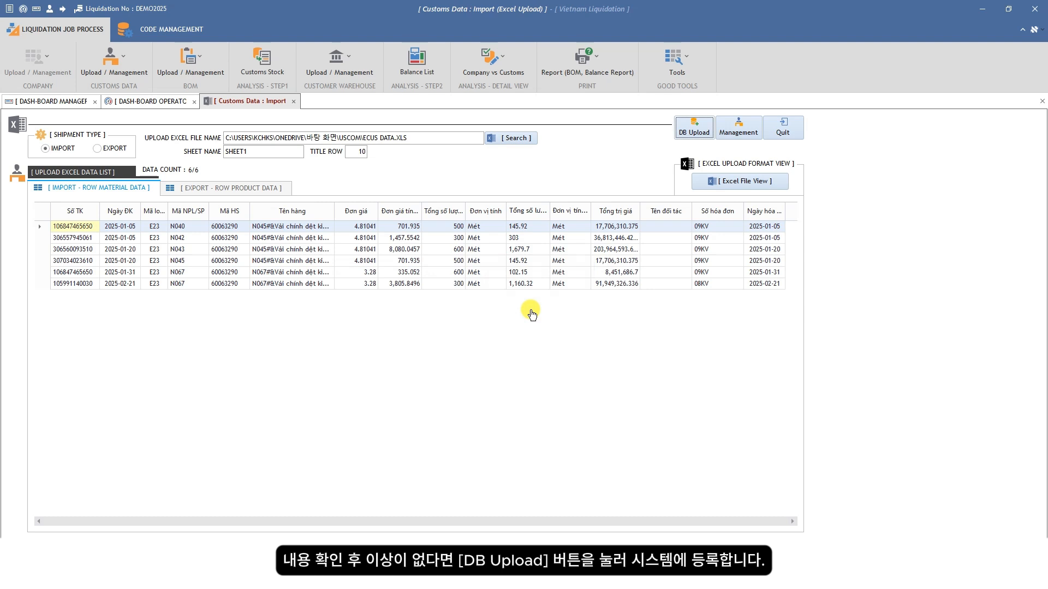
- Close the import upload and load ECUS DATA.xls into the export customs declaration Excel upload
click(784, 131)
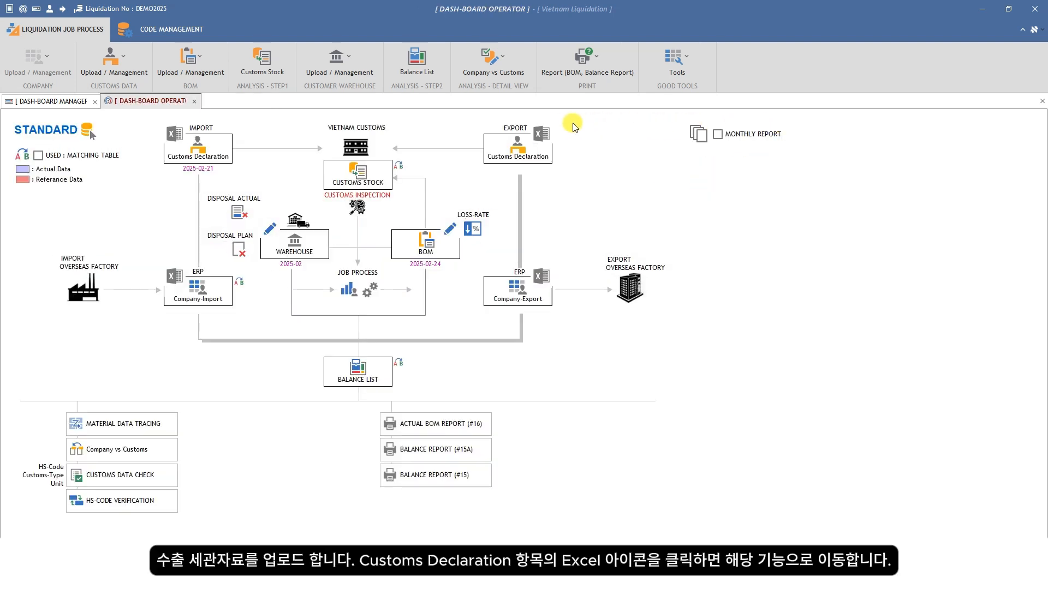
click(542, 136)
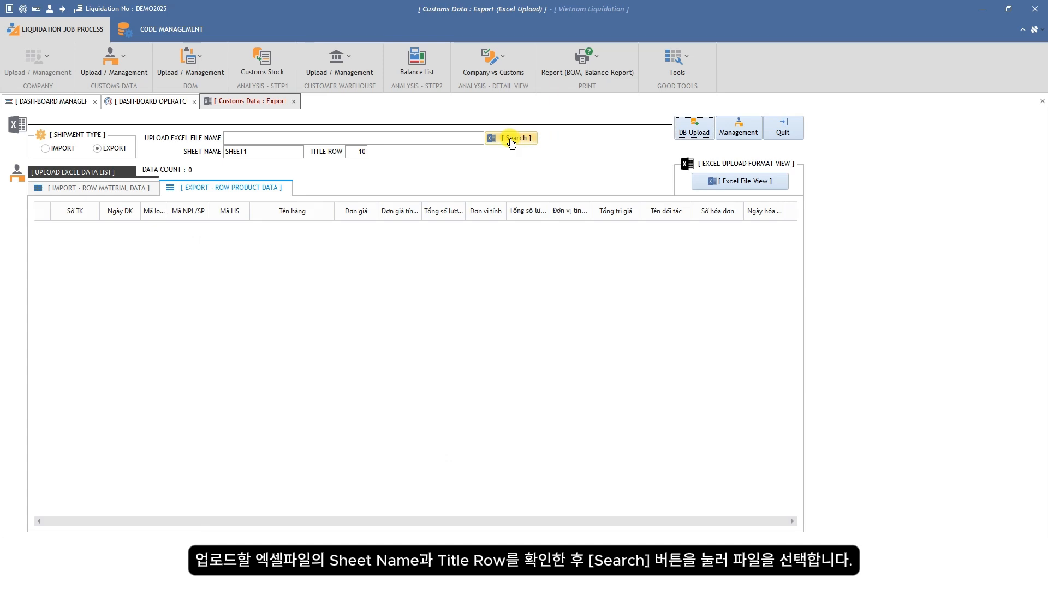
click(511, 142)
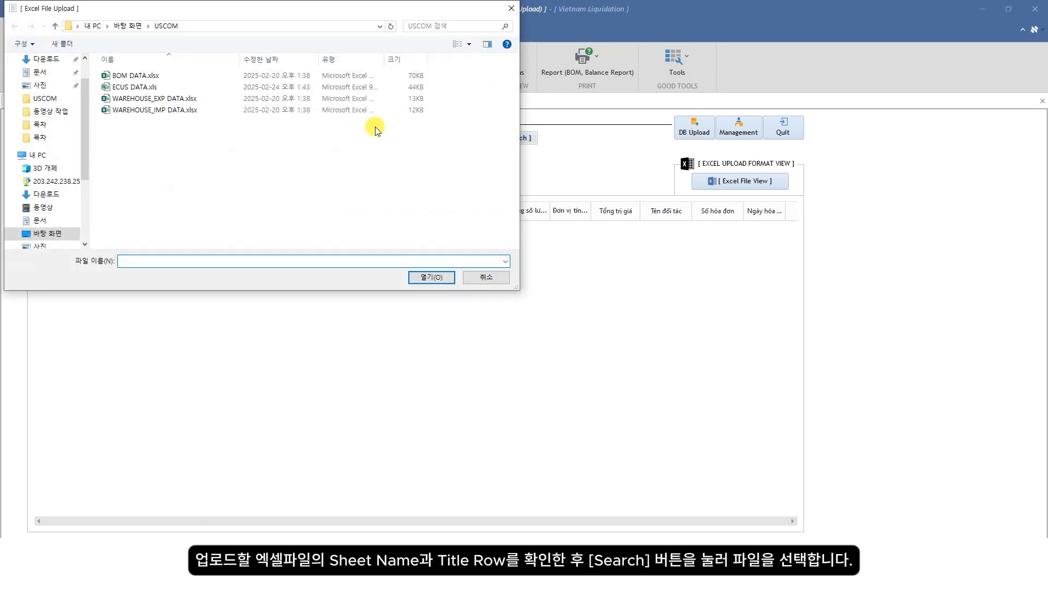
click(135, 88)
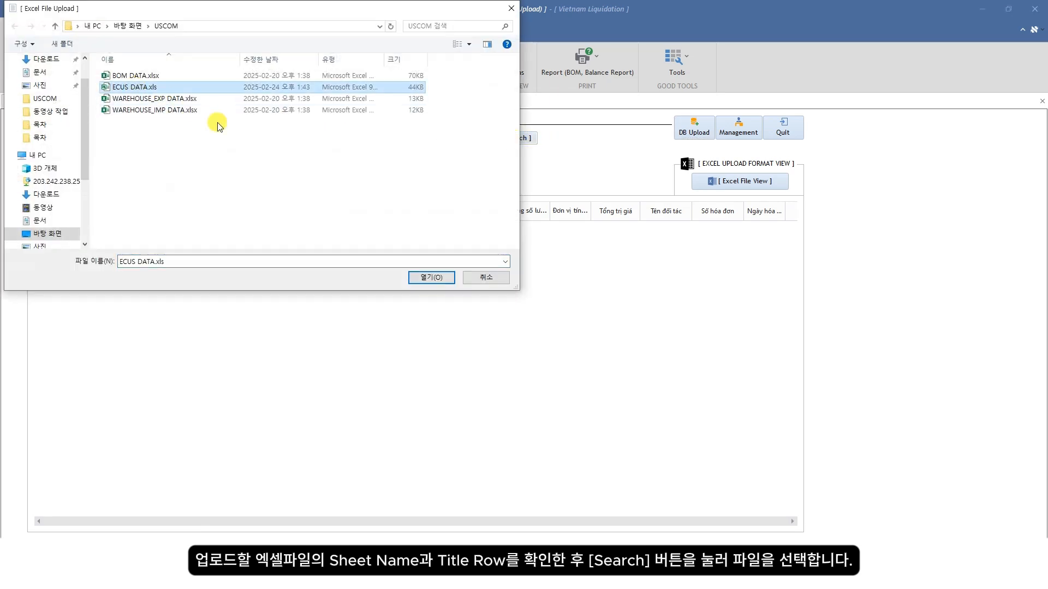
click(430, 276)
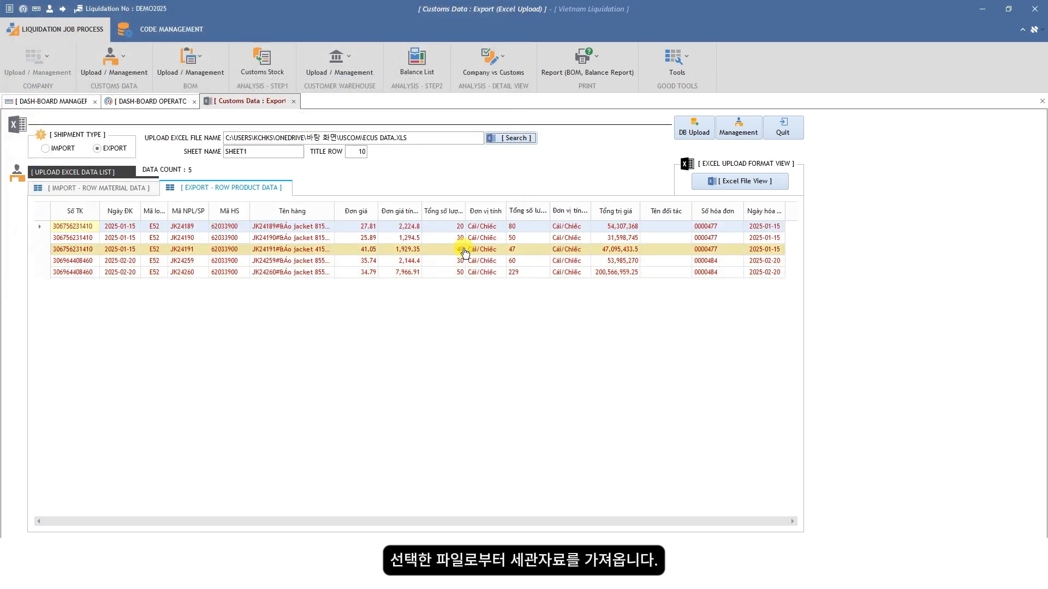
- Upload the loaded export customs data to the database and return to the operator dashboard
click(690, 134)
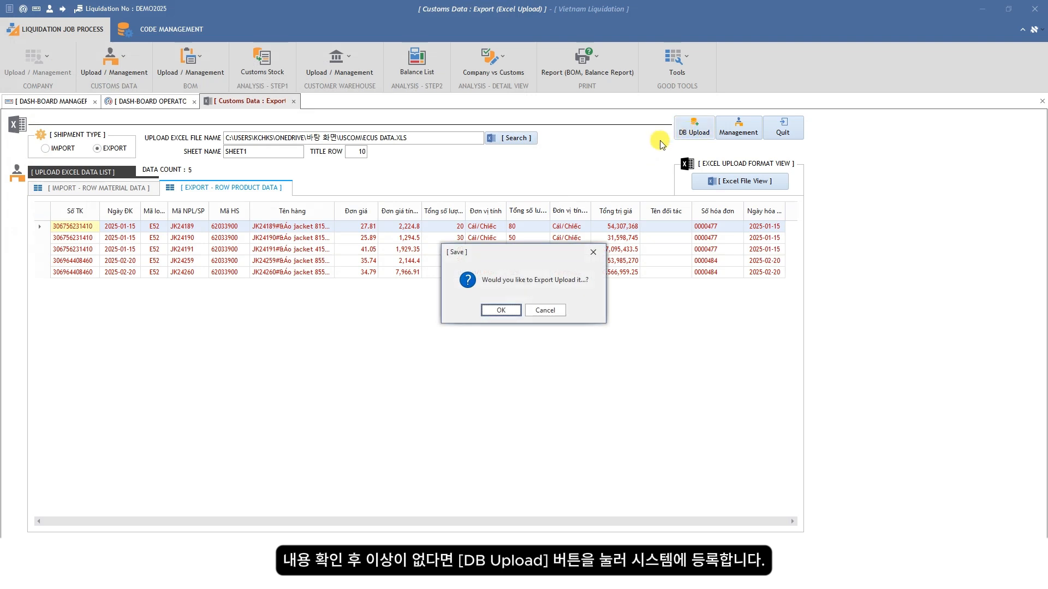
click(500, 310)
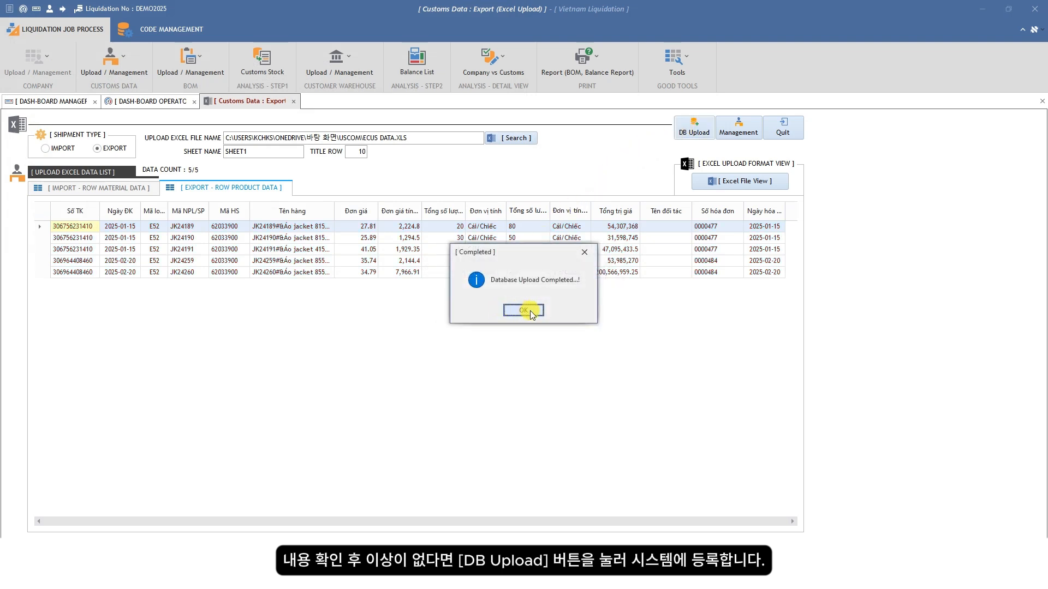
click(524, 310)
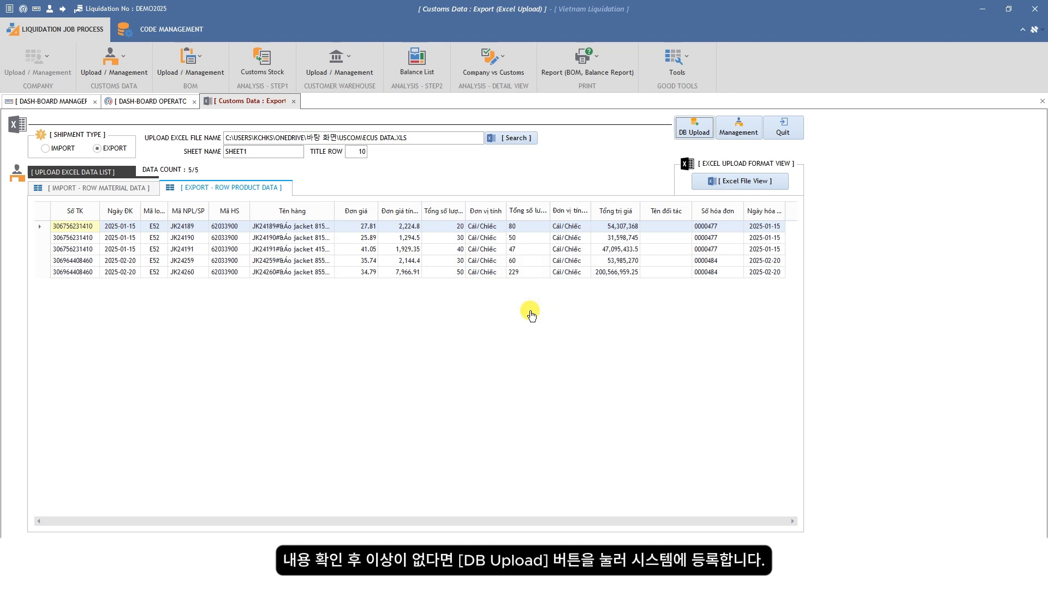
click(783, 129)
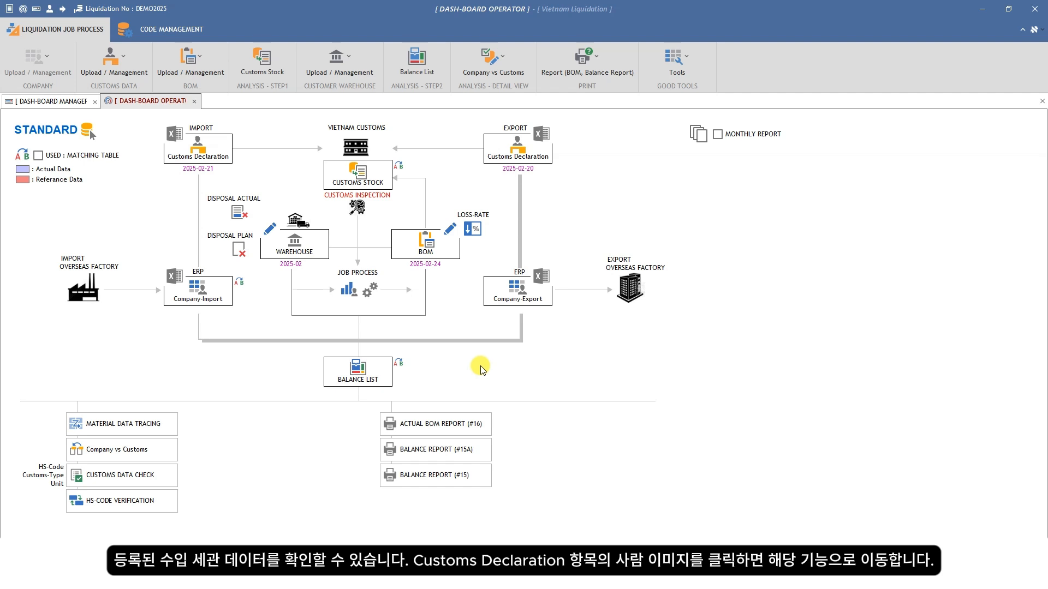
- Search the registered import customs declarations for customs dates from 2025-01-01 to 2025-02-25
click(197, 150)
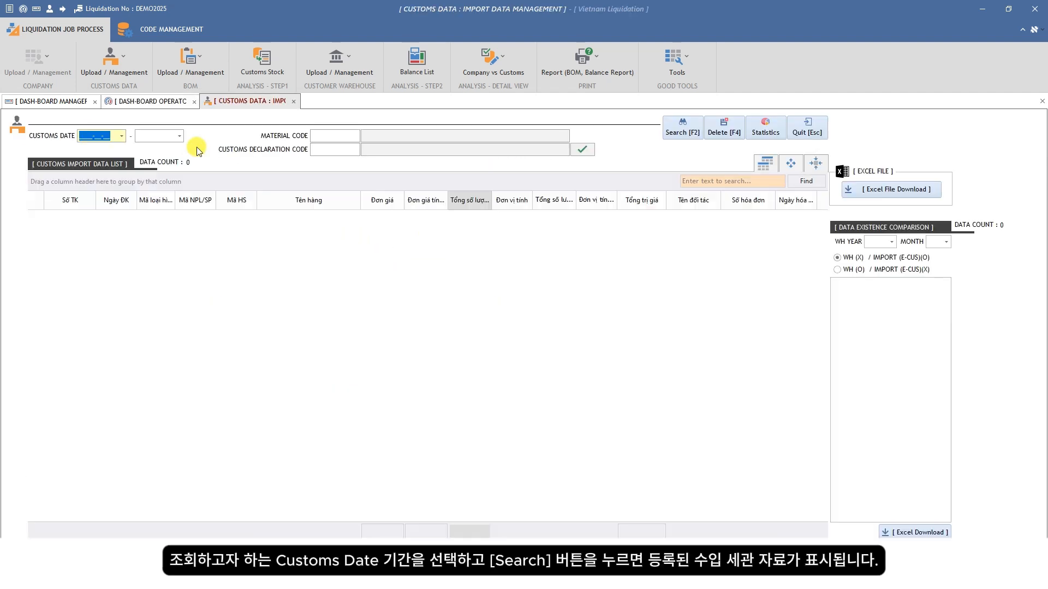
click(122, 138)
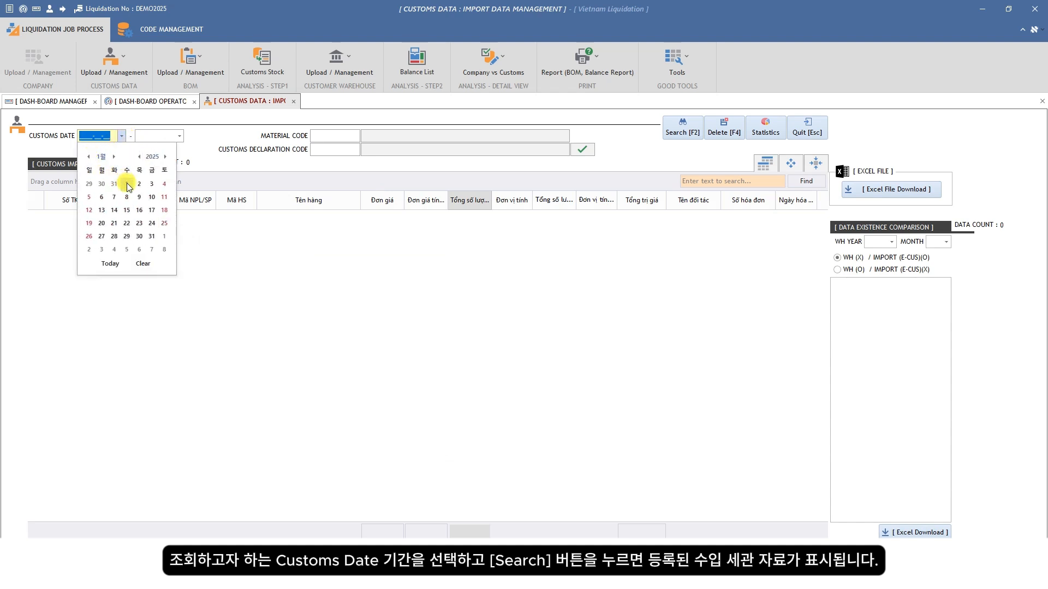
click(127, 184)
click(180, 137)
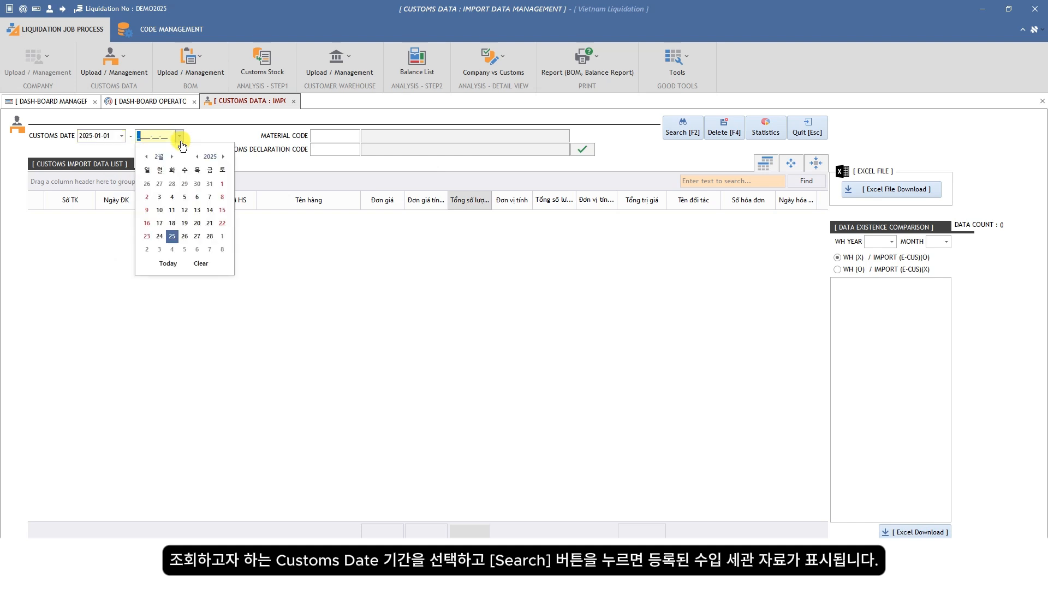
click(174, 238)
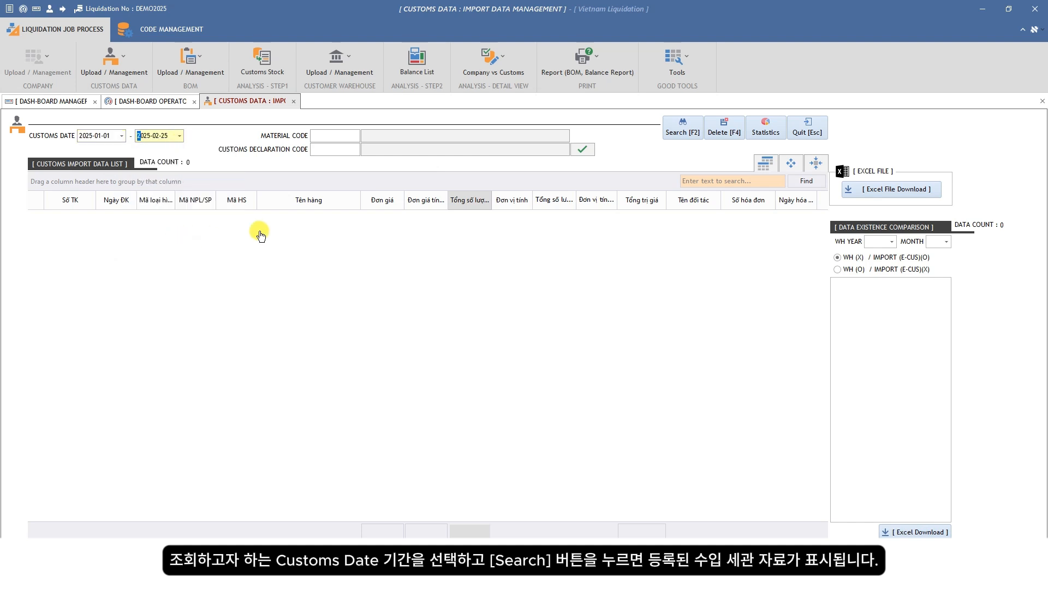
click(686, 126)
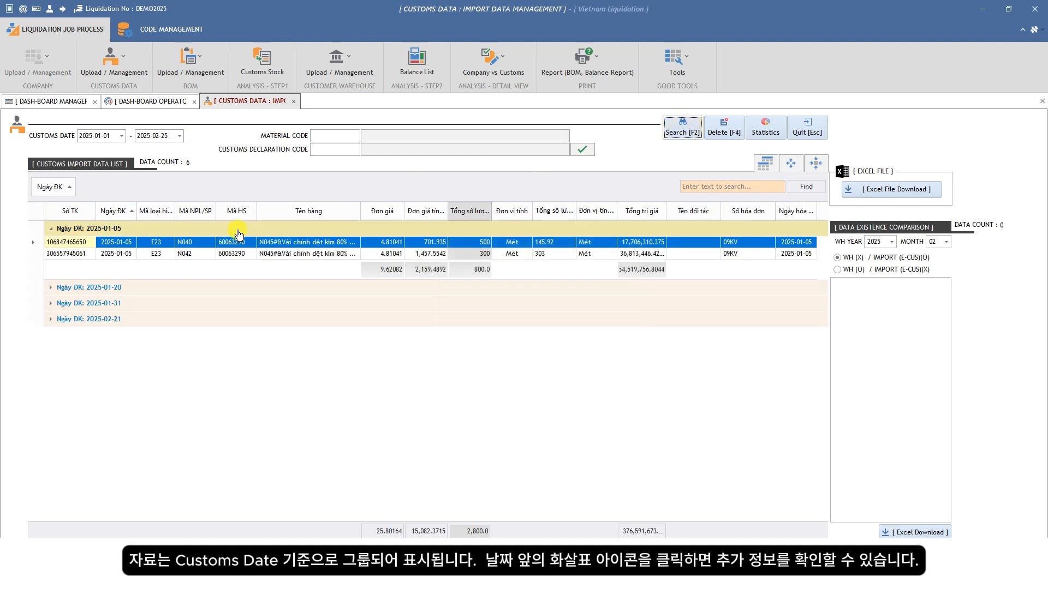
- Expand the import date groups 2025-01-20, 2025-01-31 and 2025-02-21 to examine their records, and close the import data view
click(48, 290)
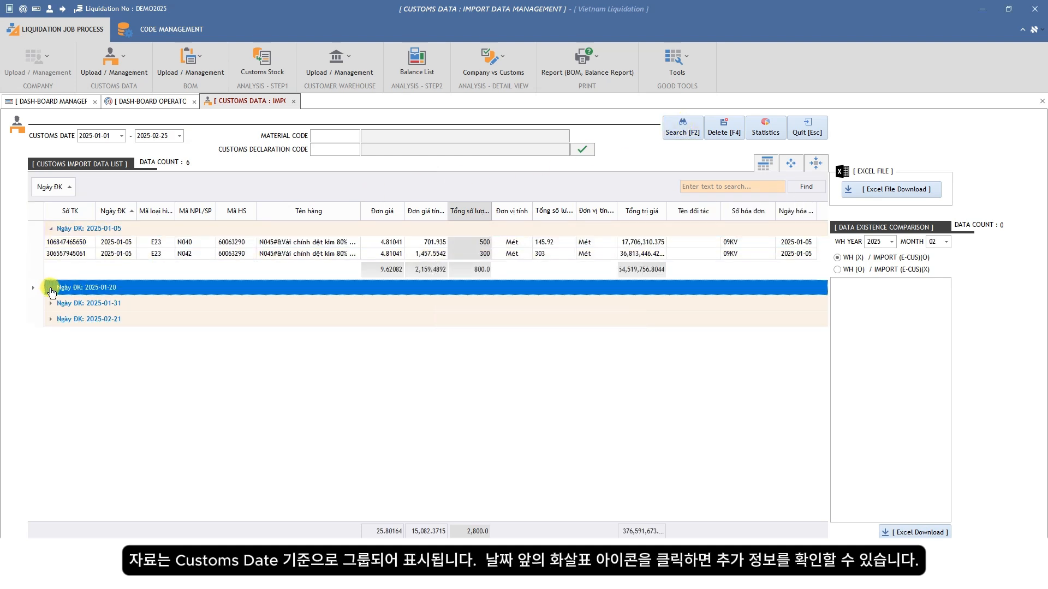
click(50, 289)
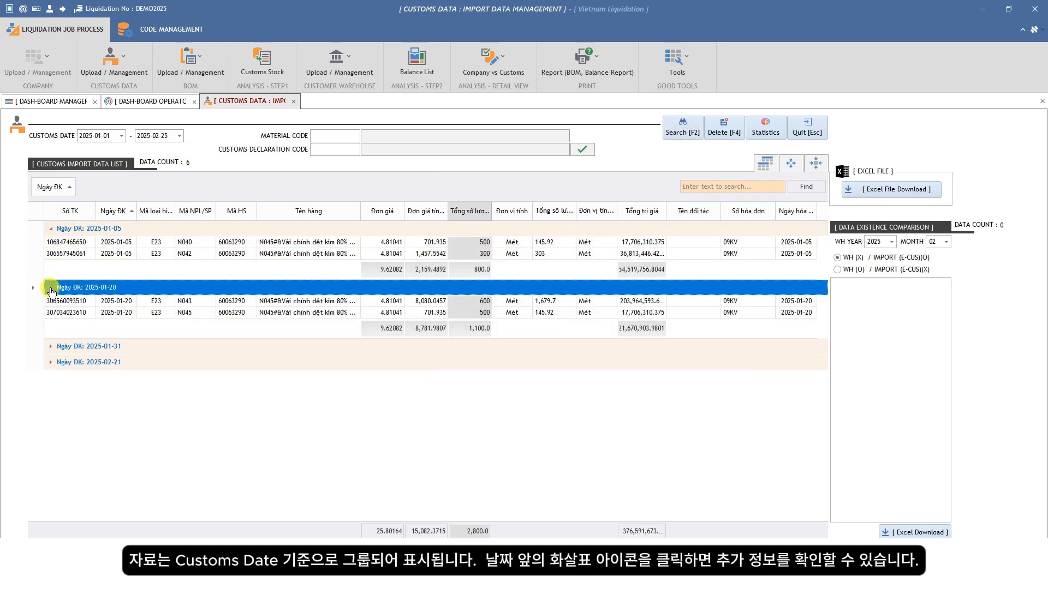
click(51, 347)
click(51, 394)
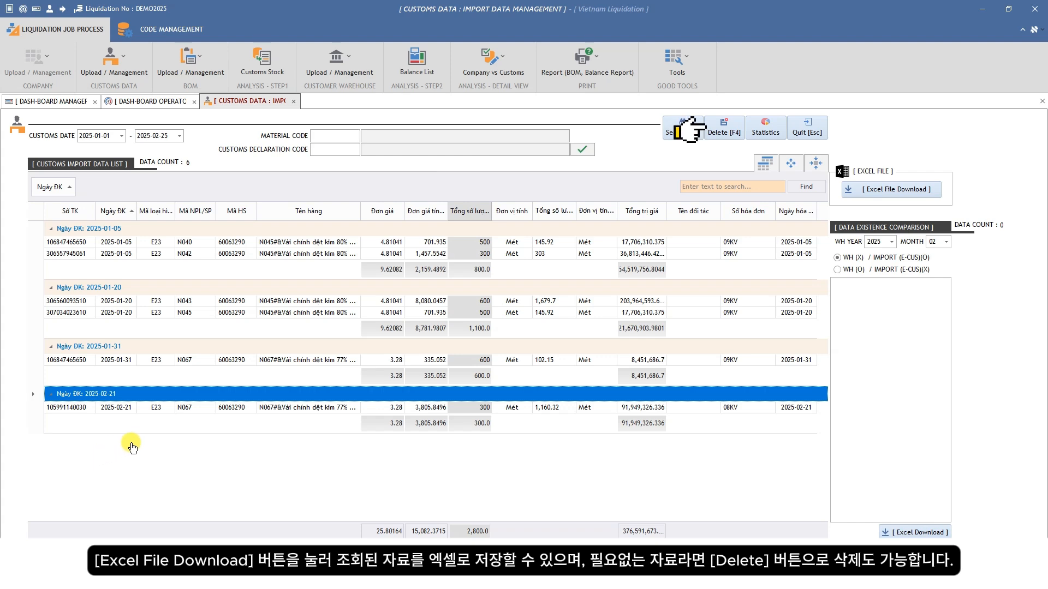
click(808, 132)
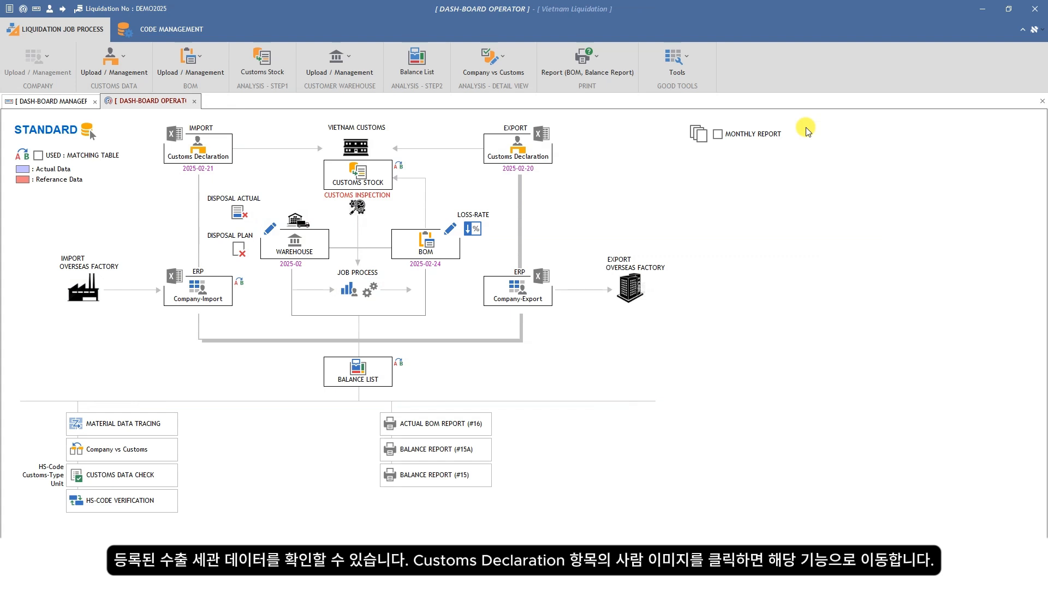
- Search the registered export customs declarations for 2025-01-01 to 2025-02-25 and expand the 2025-02-20 group
click(519, 152)
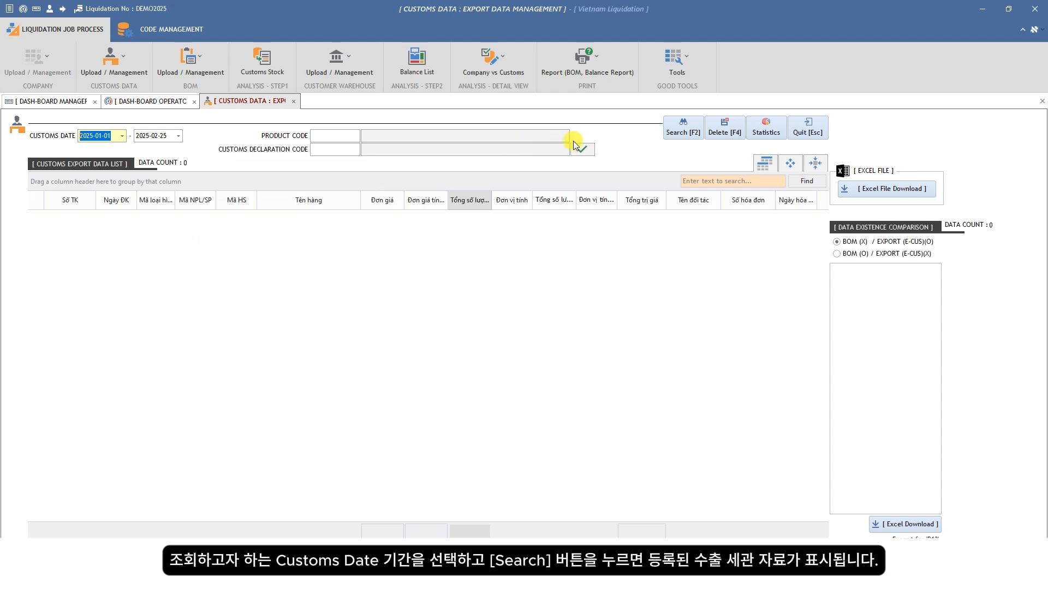
click(682, 132)
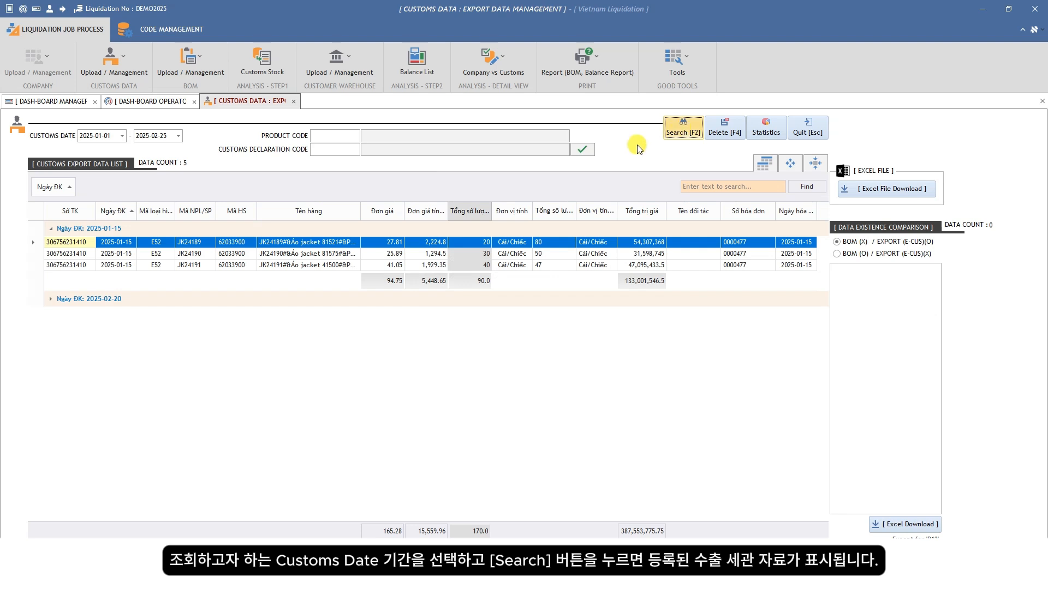
click(47, 300)
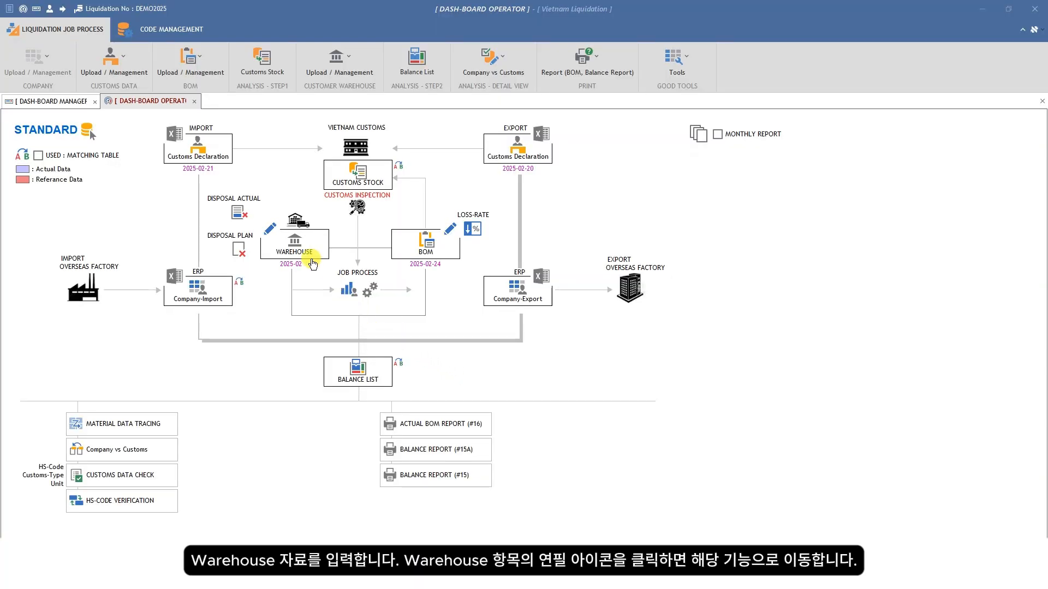
- In warehouse data input, insert a row for product code JK24190 with a total quantity of 20
click(271, 229)
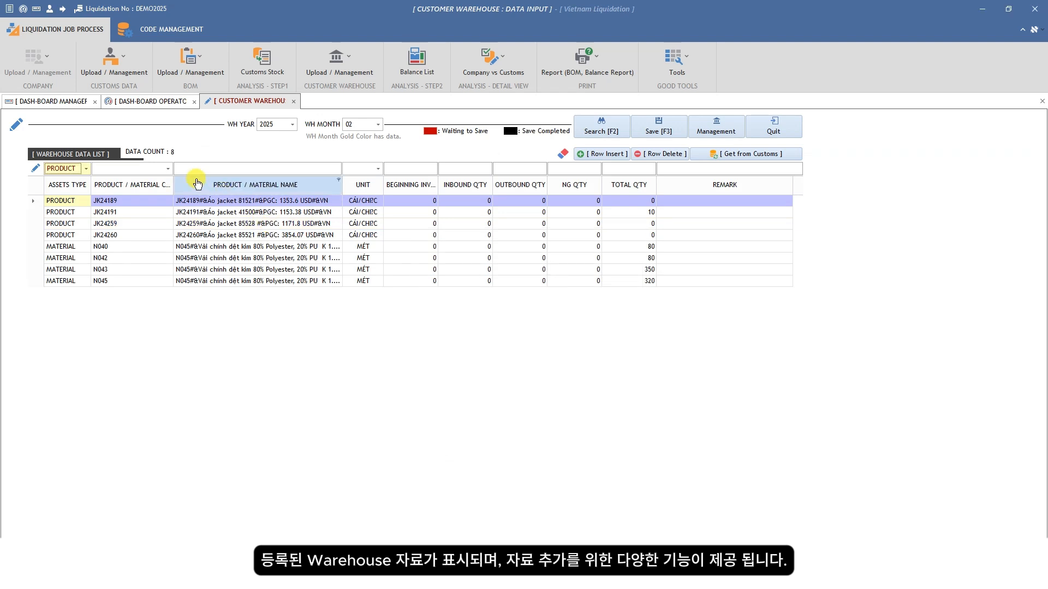
click(168, 169)
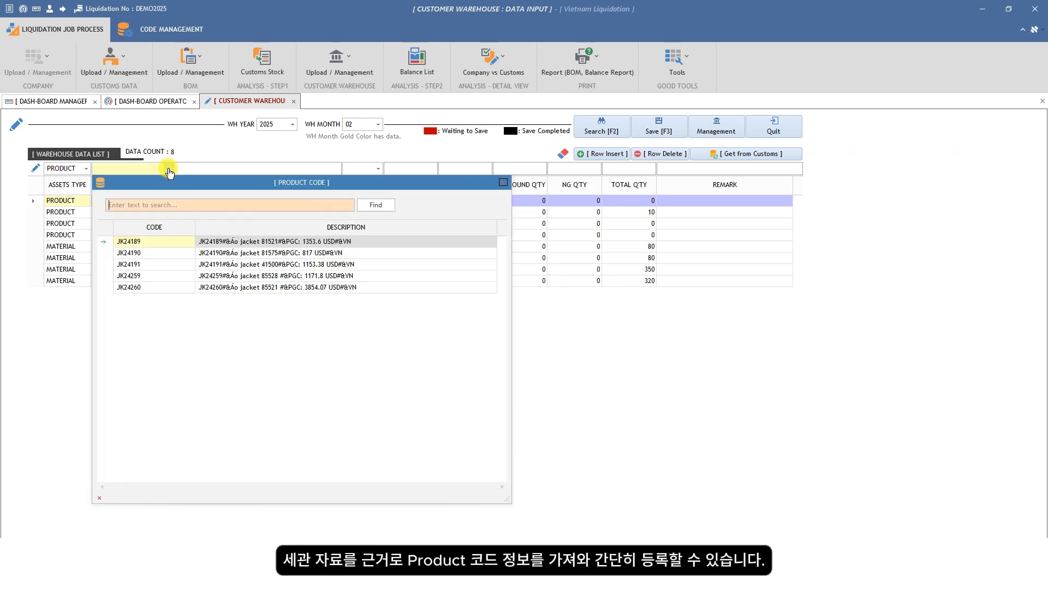
click(159, 253)
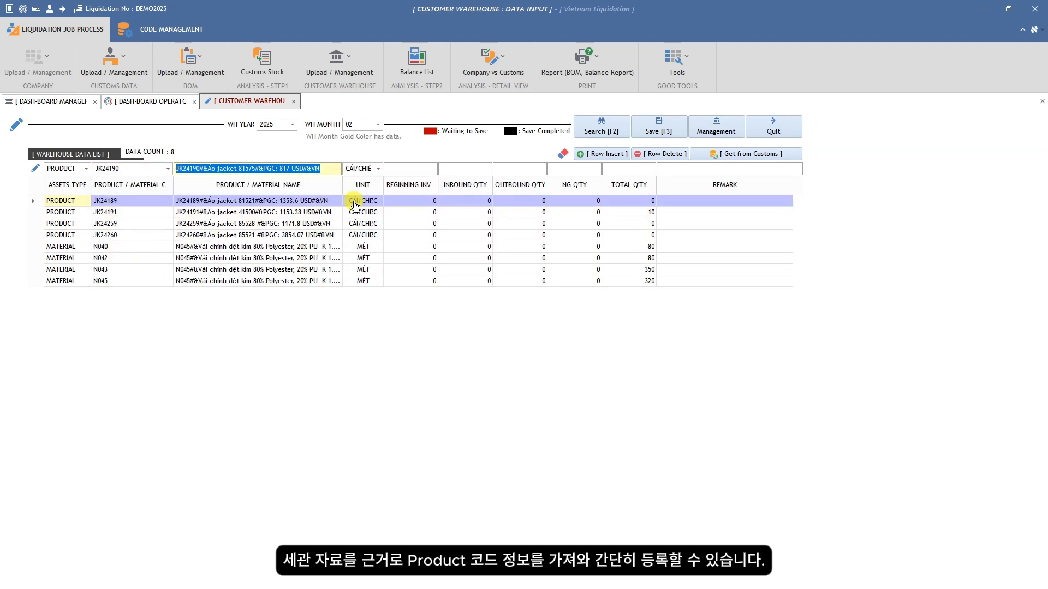
click(640, 167)
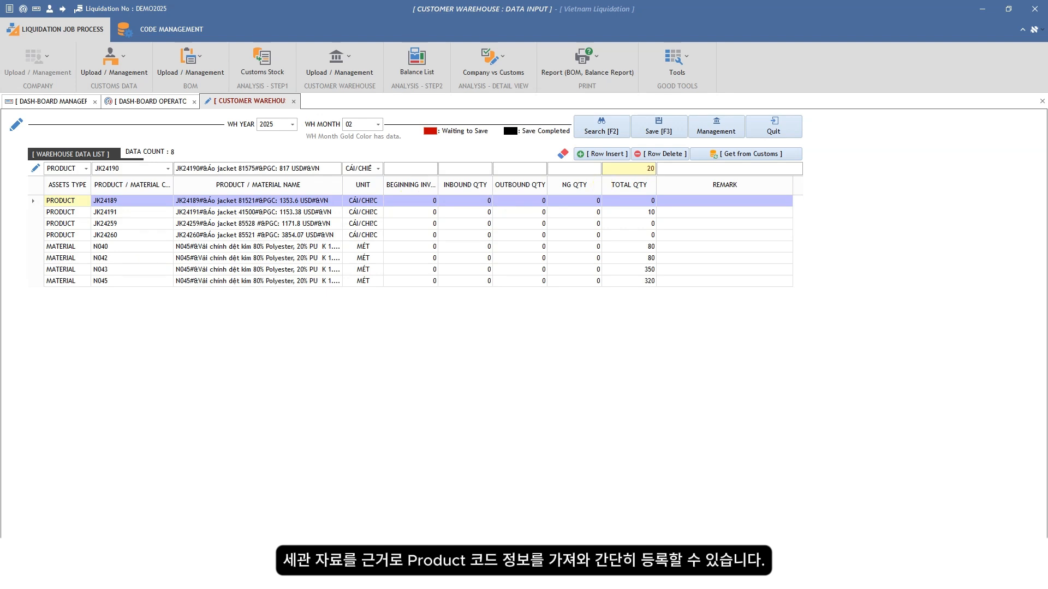
click(597, 157)
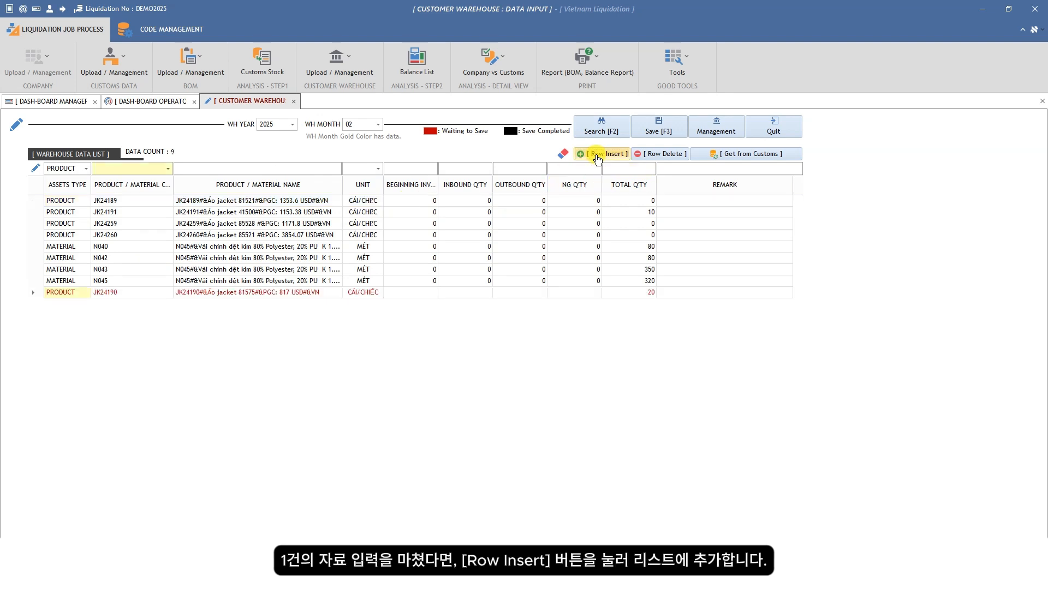
- Insert a warehouse row of asset type MATERIAL for code N067 with a total quantity of 730
click(87, 169)
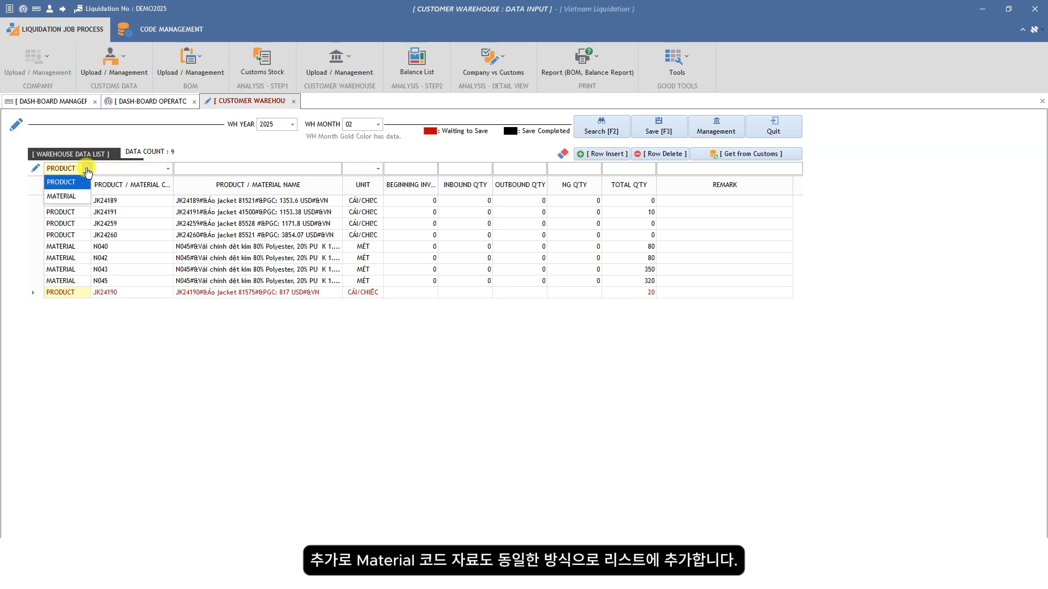
click(74, 198)
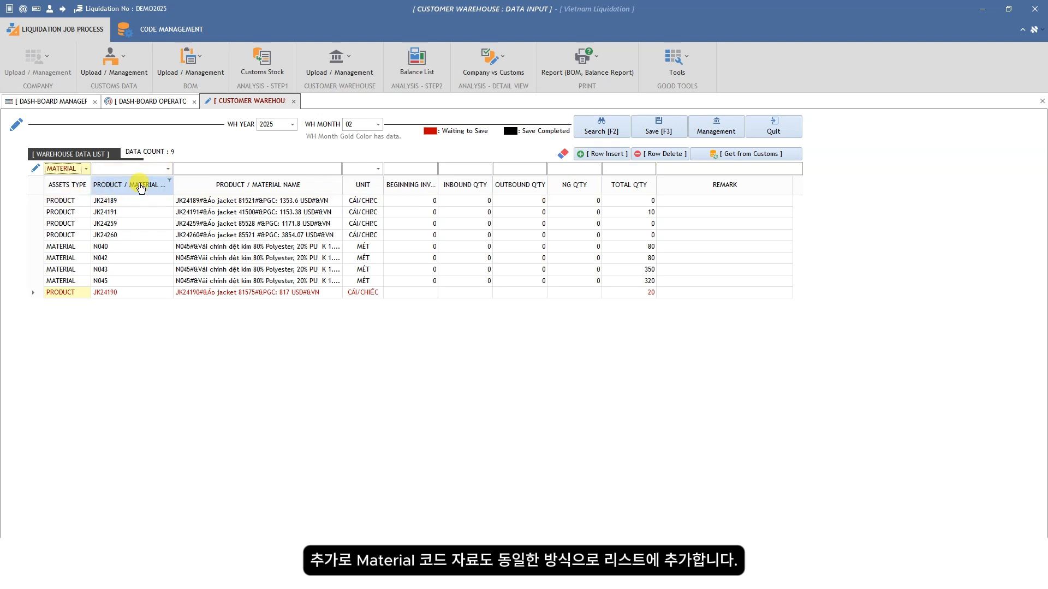
click(167, 169)
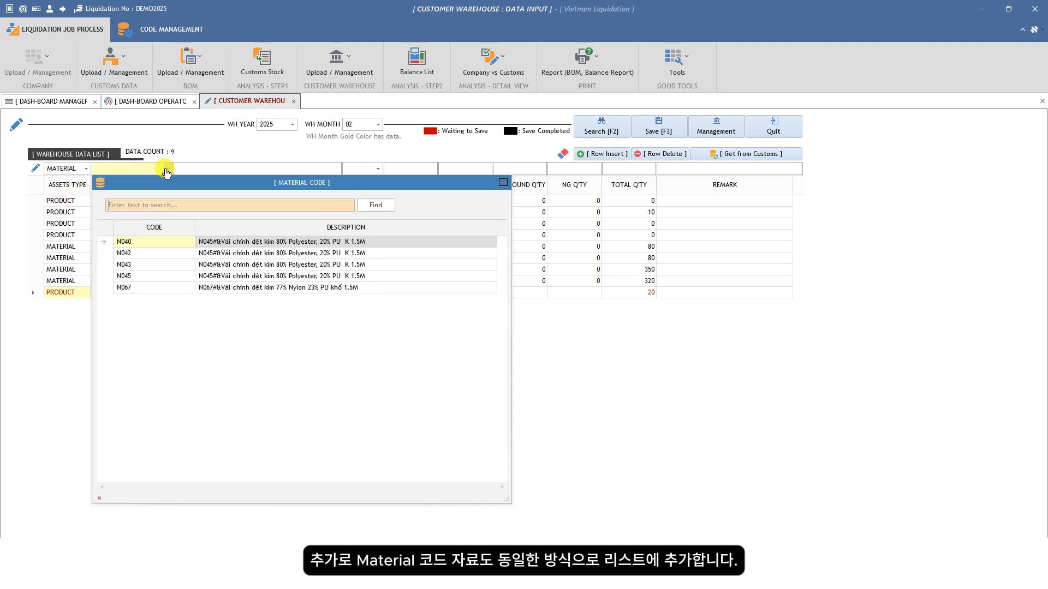
double_click(135, 287)
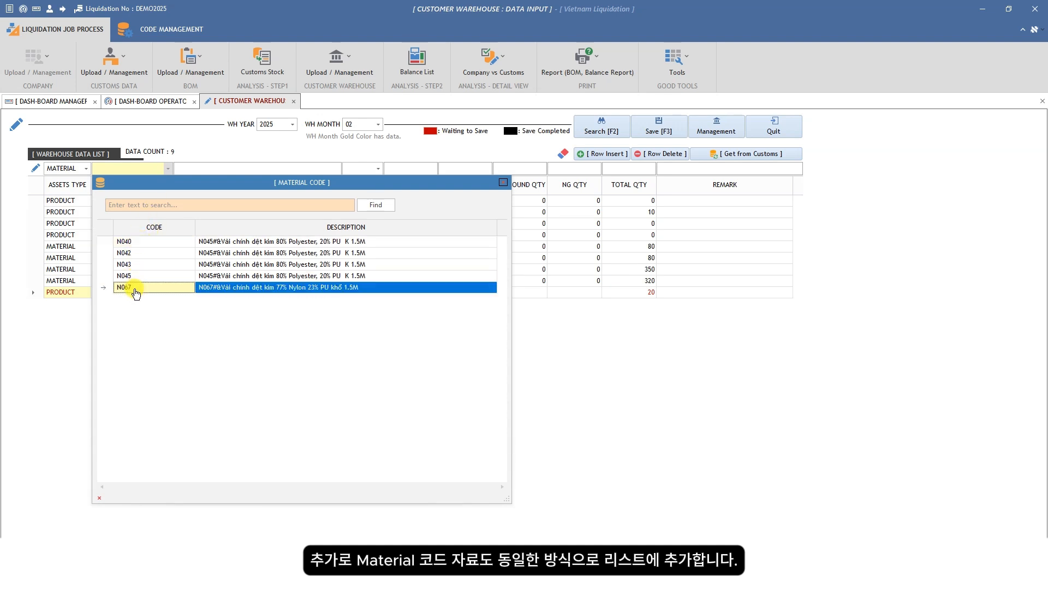
click(627, 168)
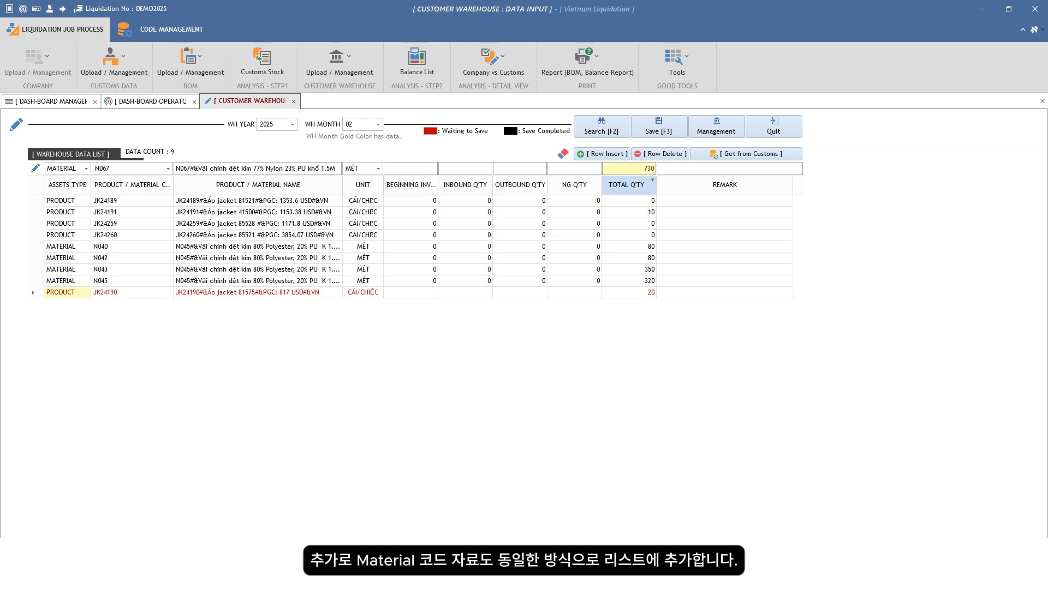
click(586, 154)
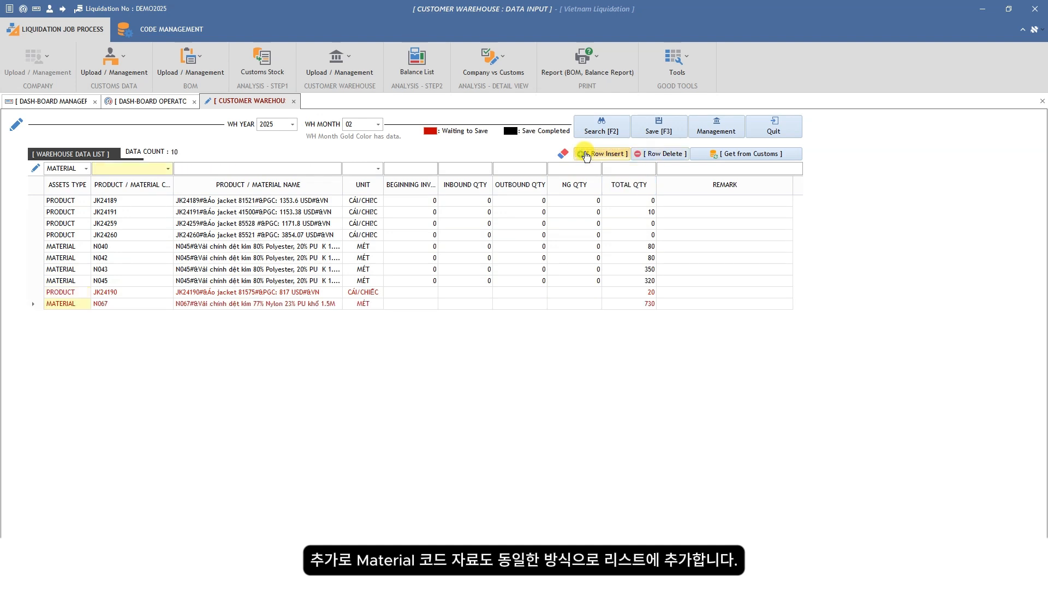
- Save the newly added warehouse rows to the system
click(665, 129)
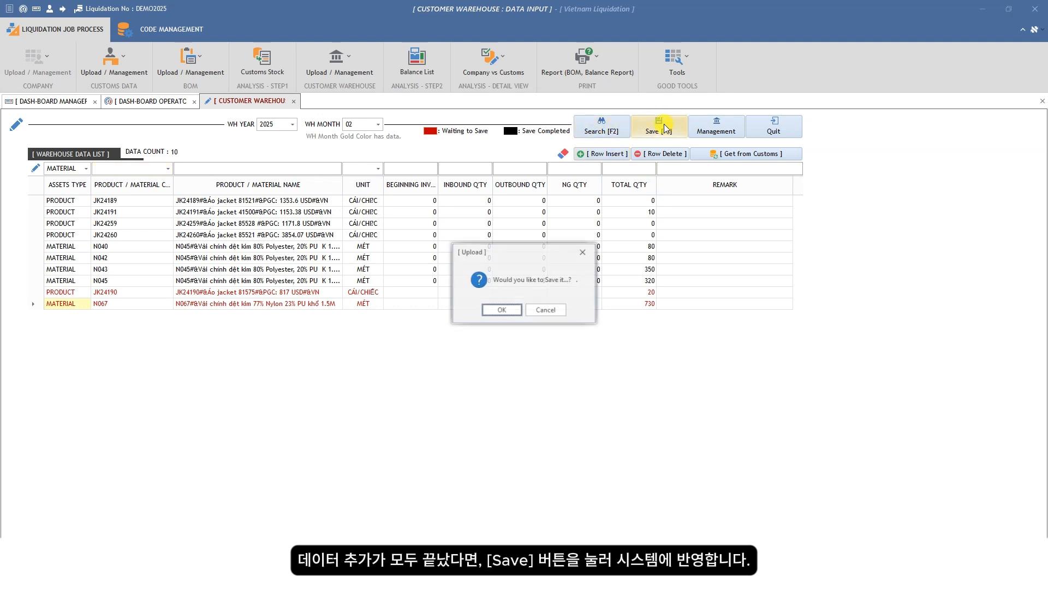
click(502, 310)
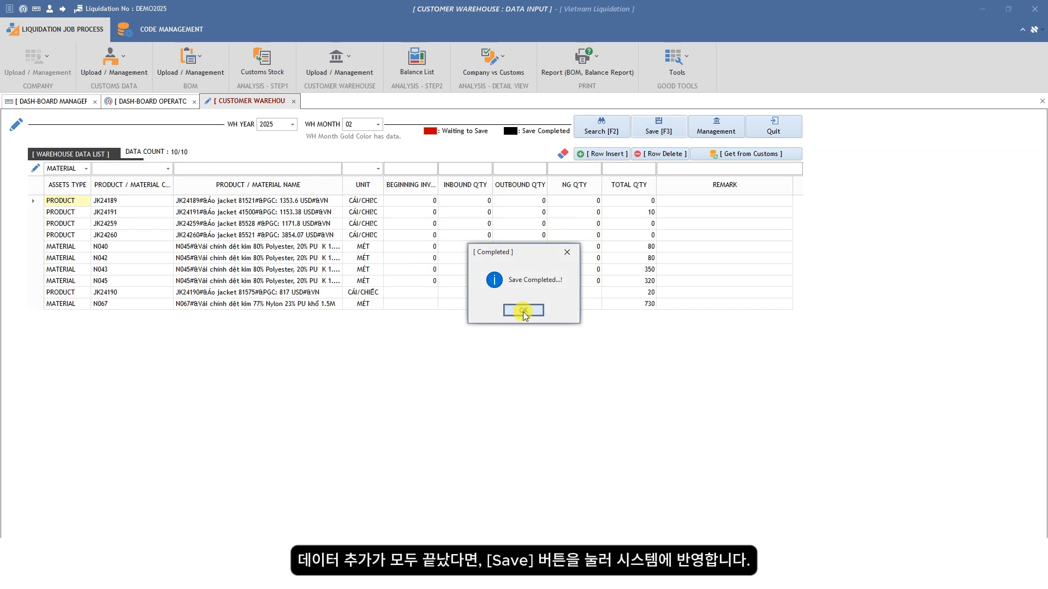
click(523, 311)
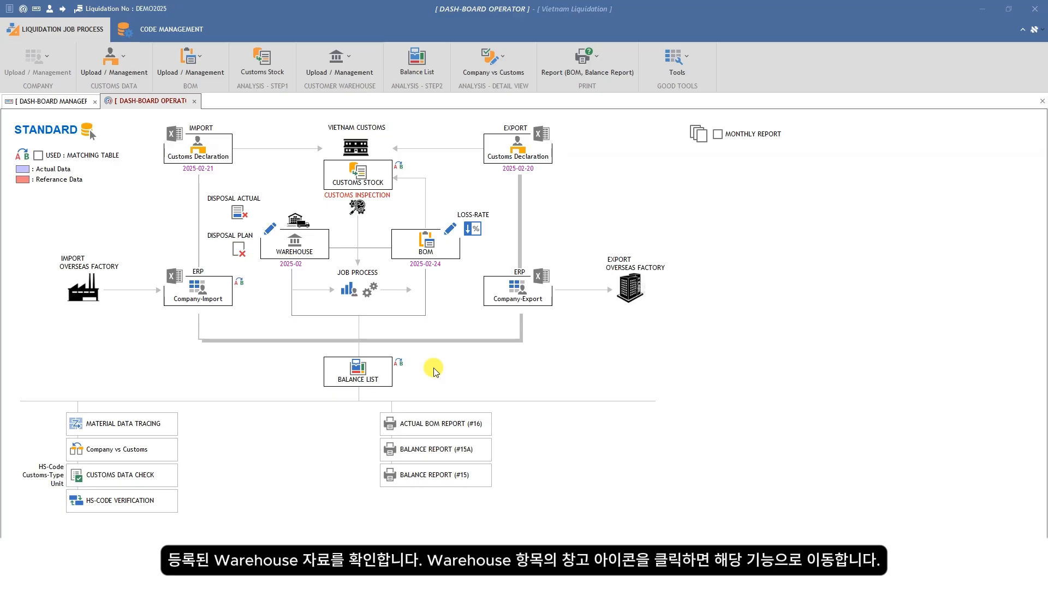
- Search the registered warehouse data for year 2025, month 02, first as originally entered and again with the PRODUCT CONVERT search type
click(294, 244)
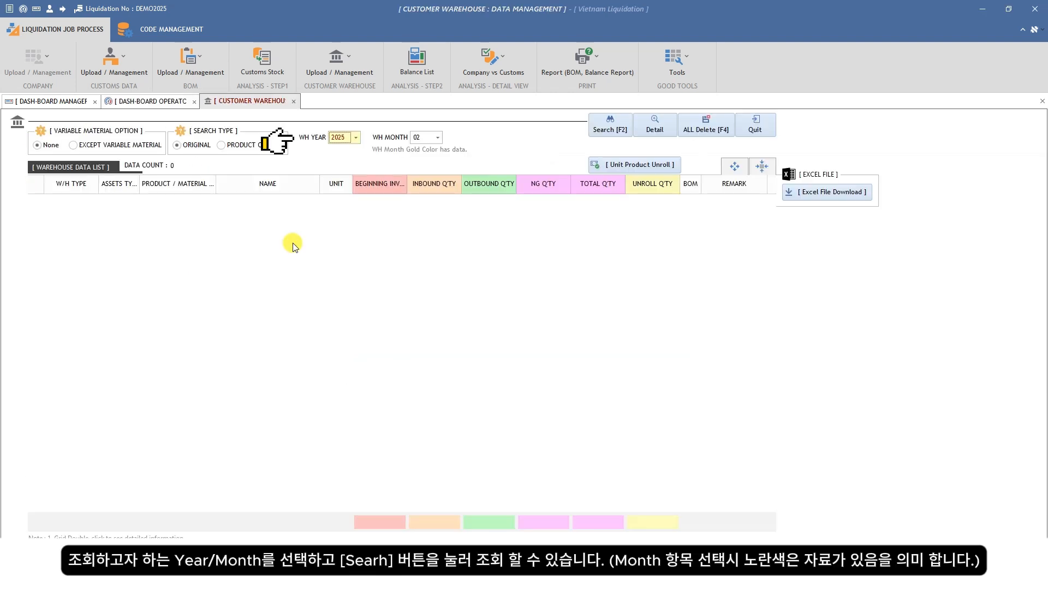
click(437, 138)
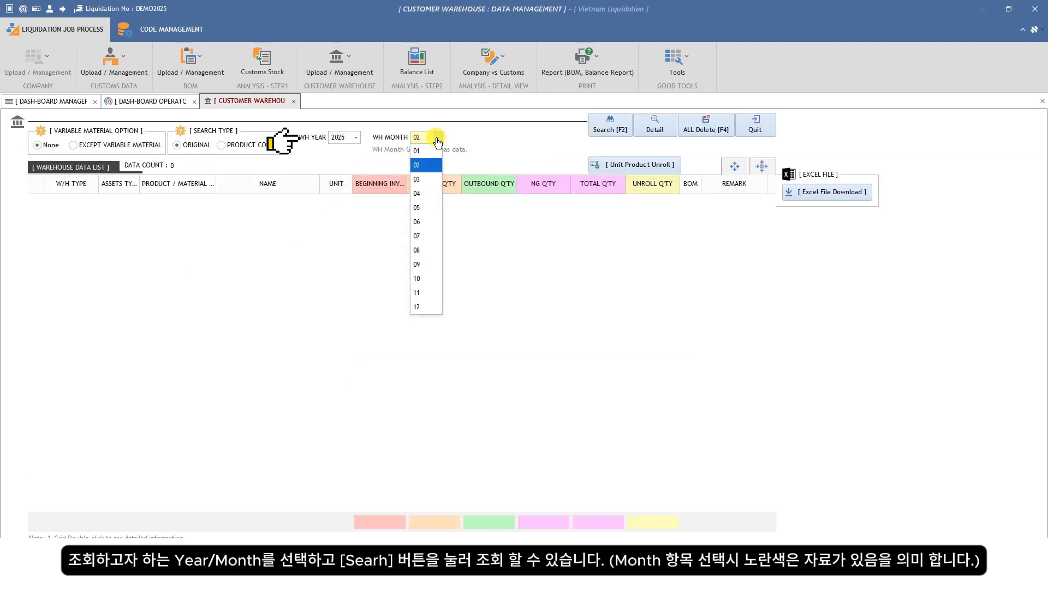
click(425, 169)
click(610, 128)
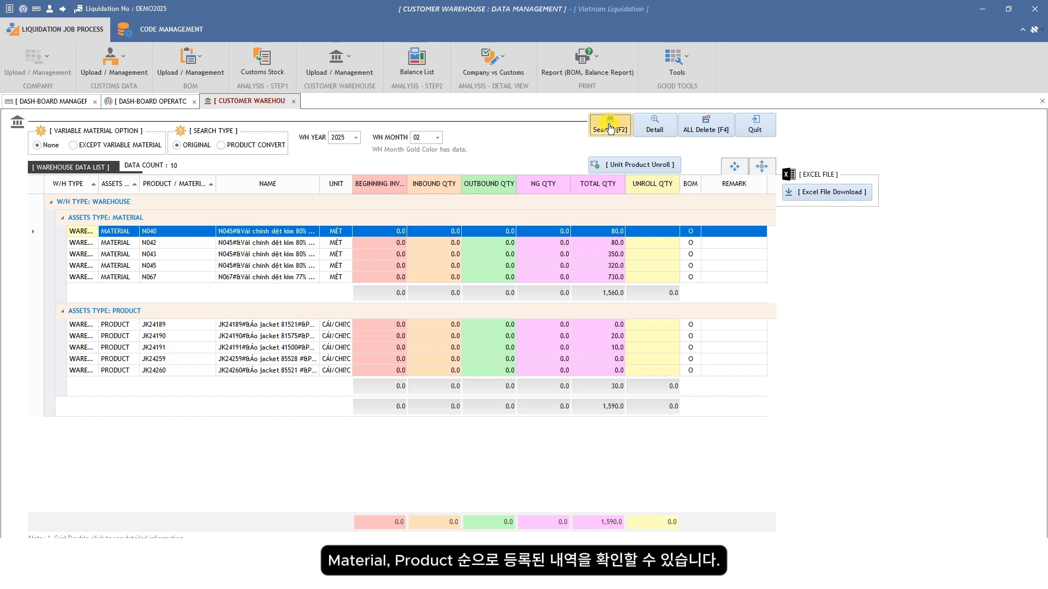
click(251, 145)
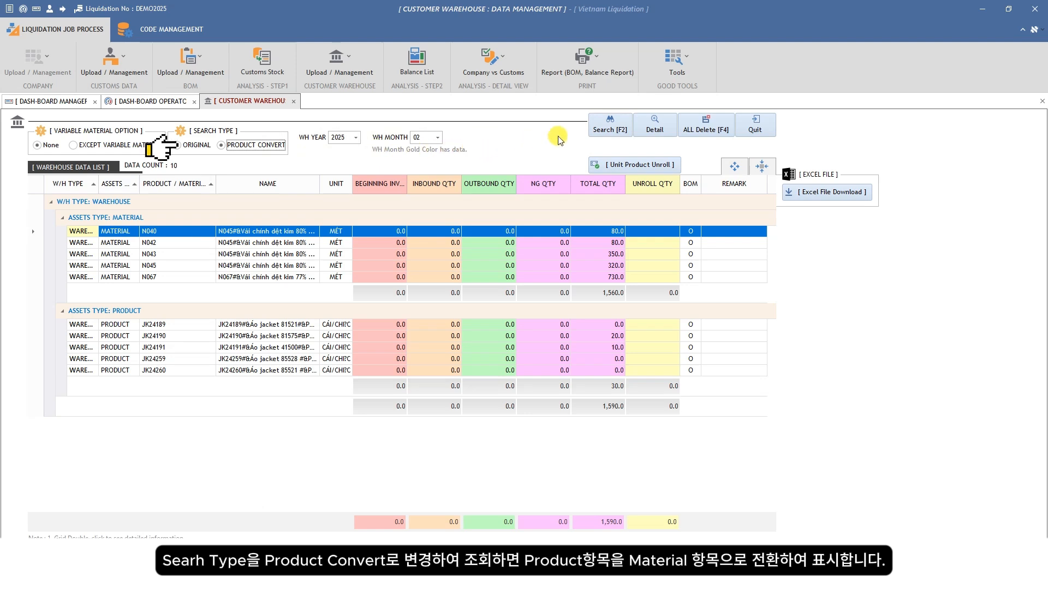
click(607, 130)
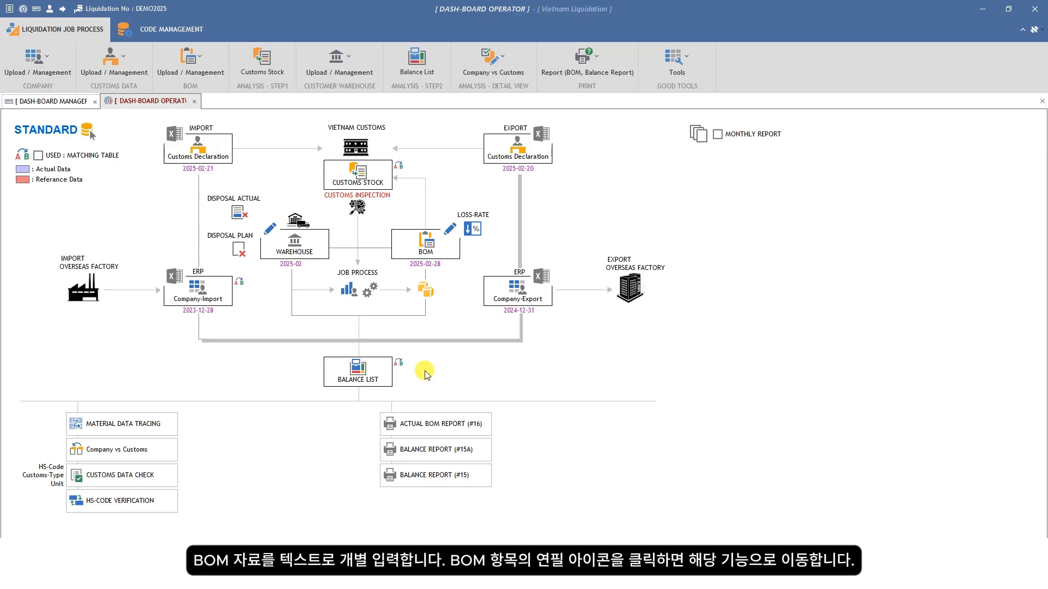
- In BOM data input, select product JK24189 and insert material N040 with quantity 23 and loss rate 2
click(450, 228)
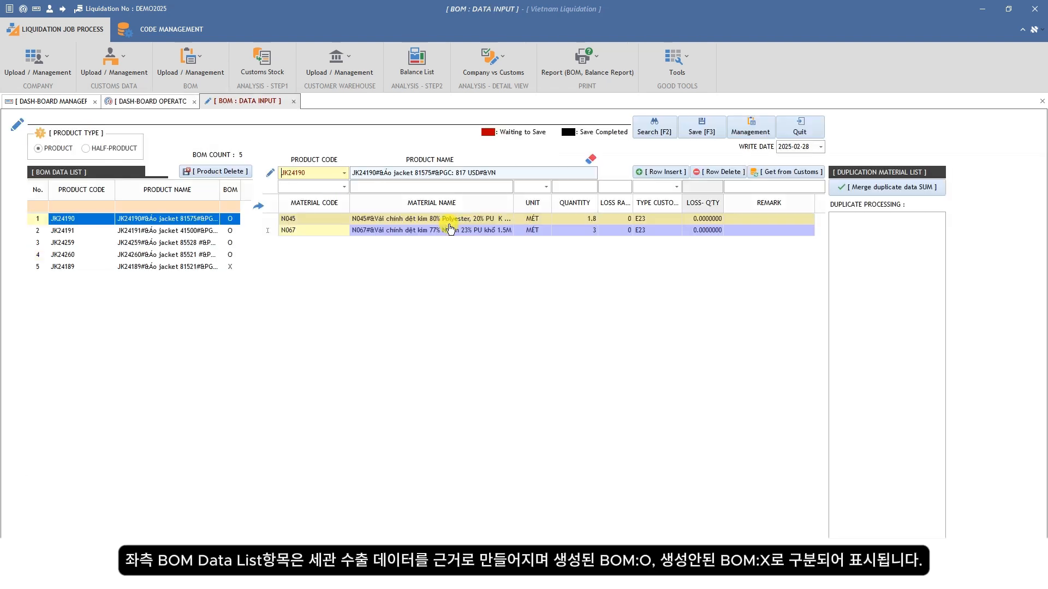
click(77, 268)
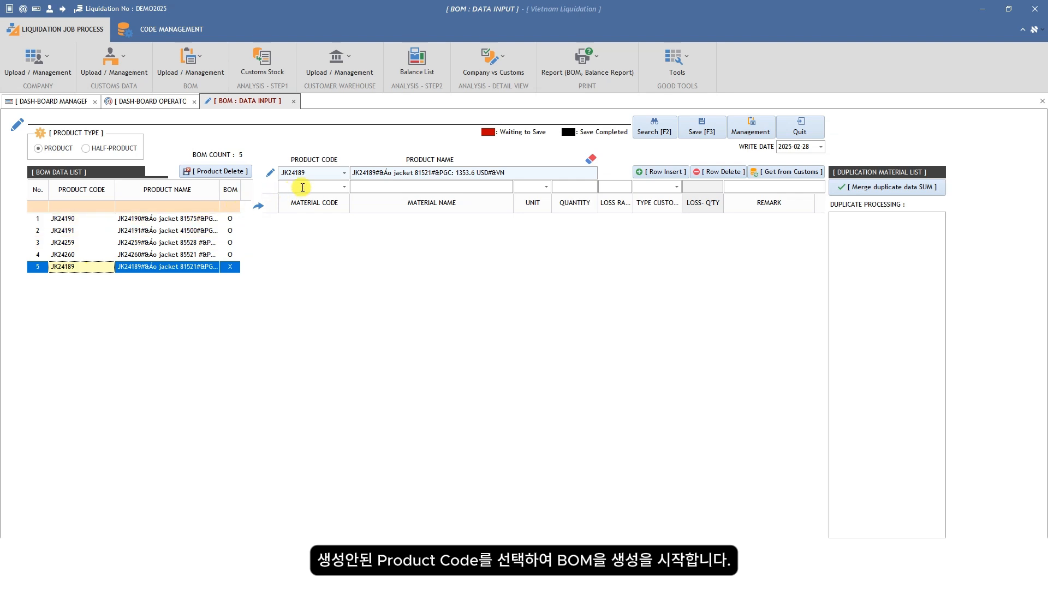
click(344, 189)
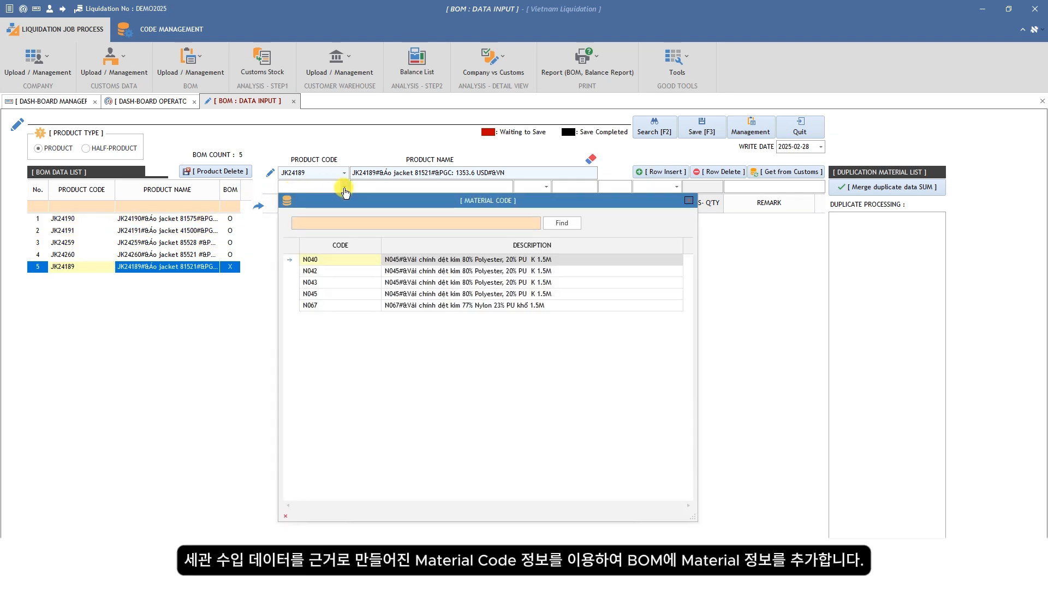
double_click(336, 261)
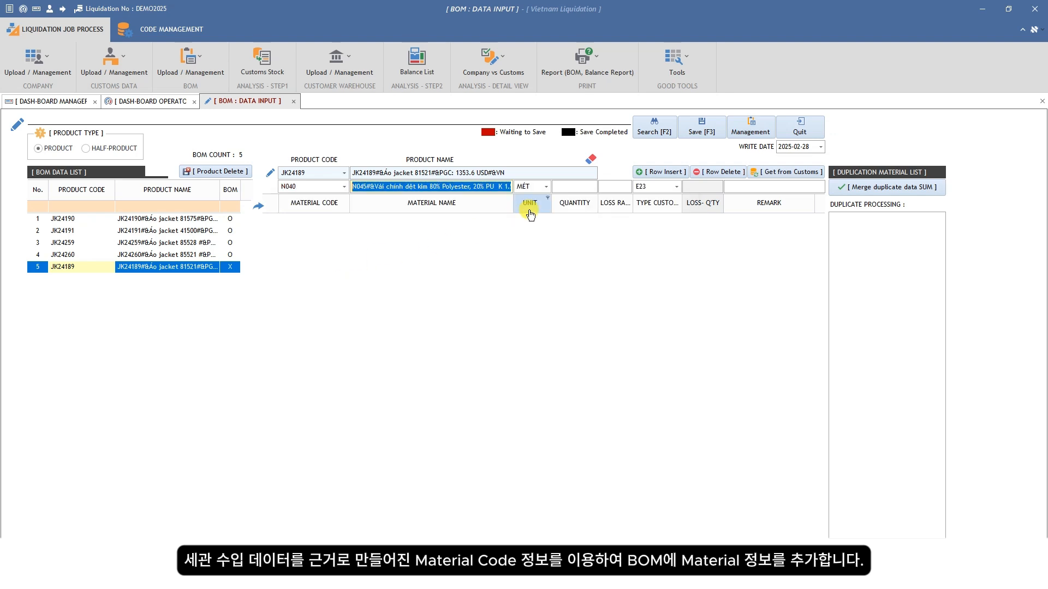
click(593, 185)
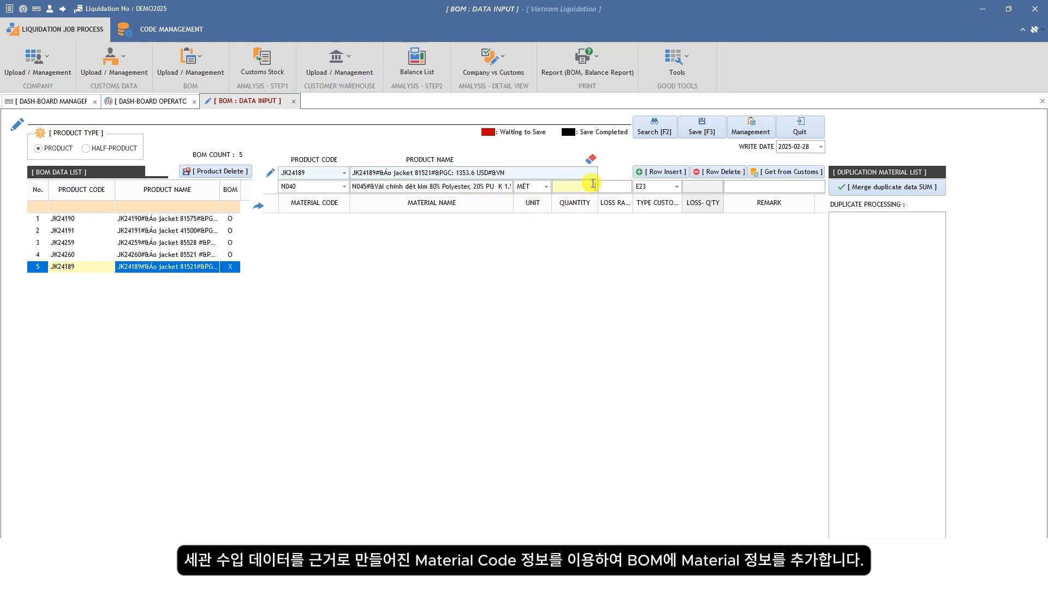
text(23)
click(622, 187)
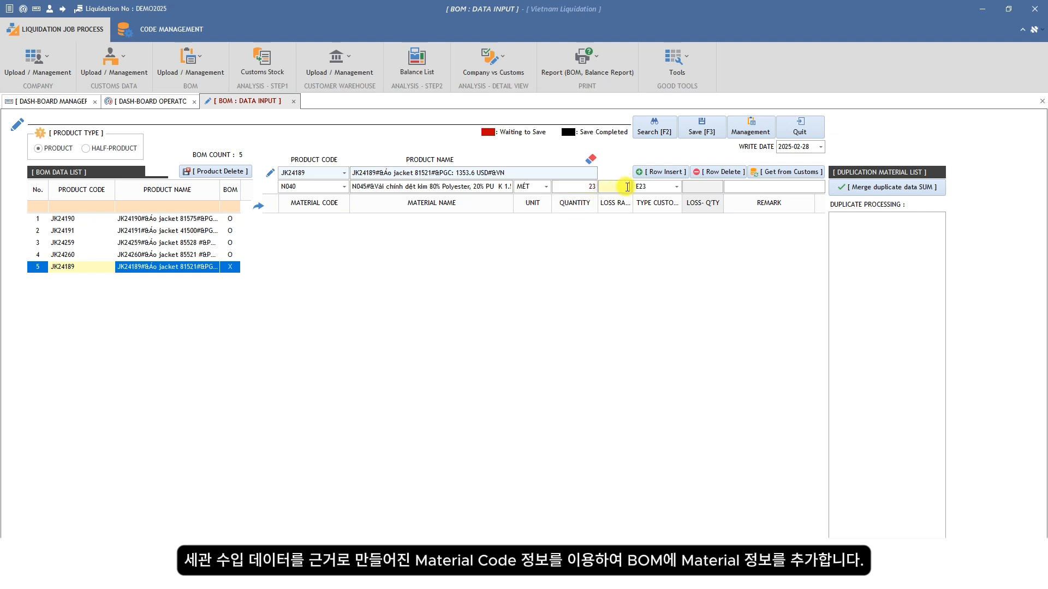
text(2)
click(665, 173)
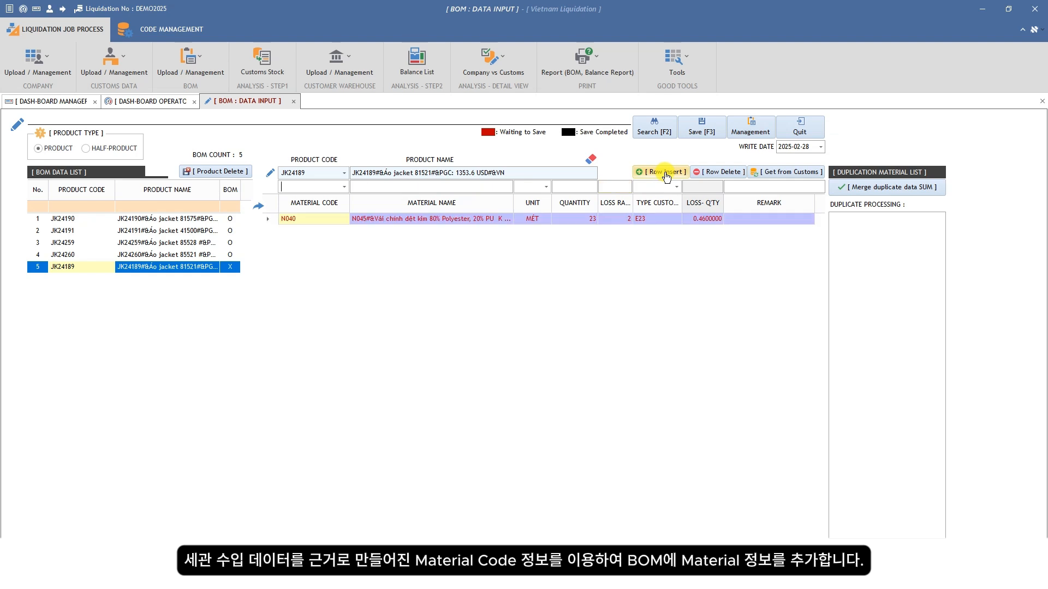
- Add material N045 to the JK24189 BOM from the customs data, with quantity 5 and loss rate 3
click(788, 172)
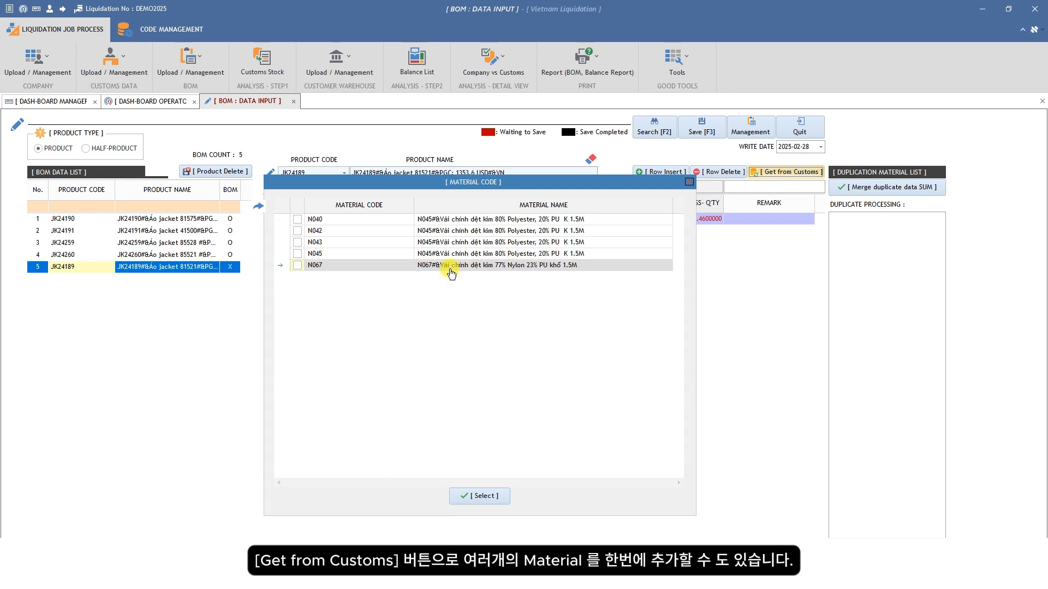
click(299, 255)
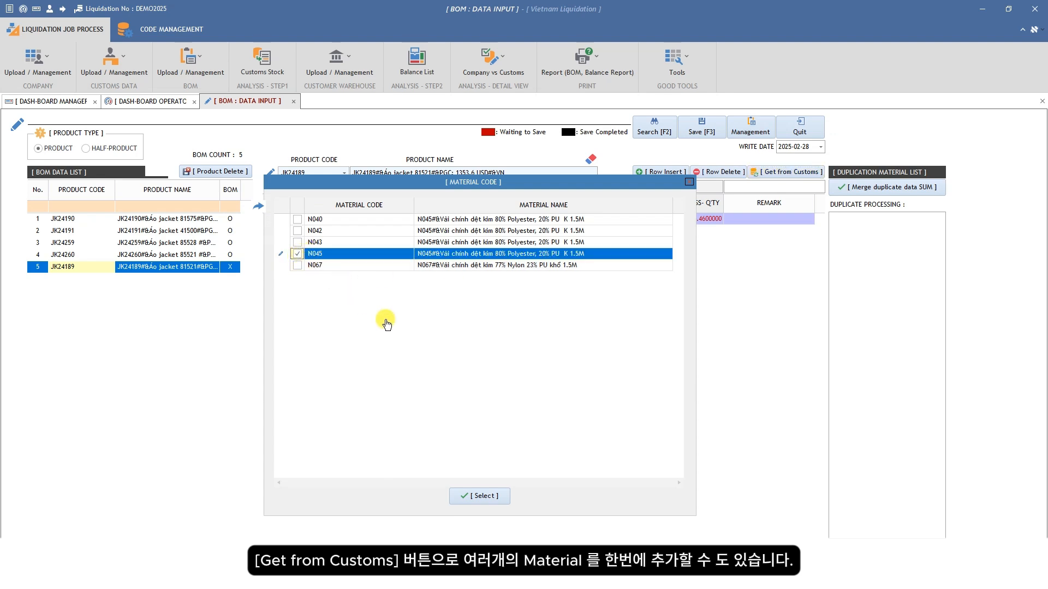
click(480, 498)
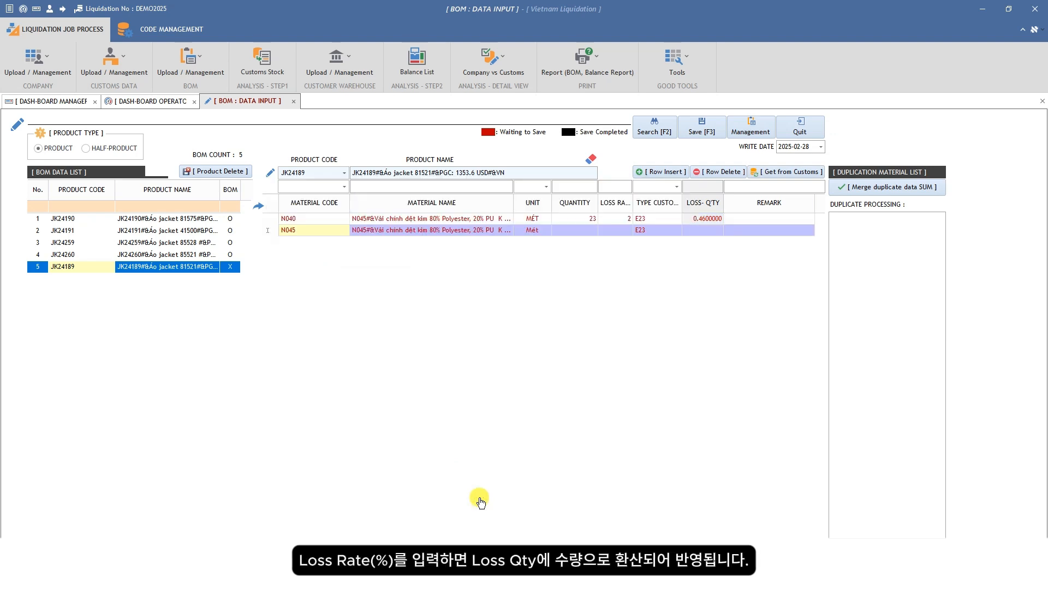
click(591, 231)
text(5)
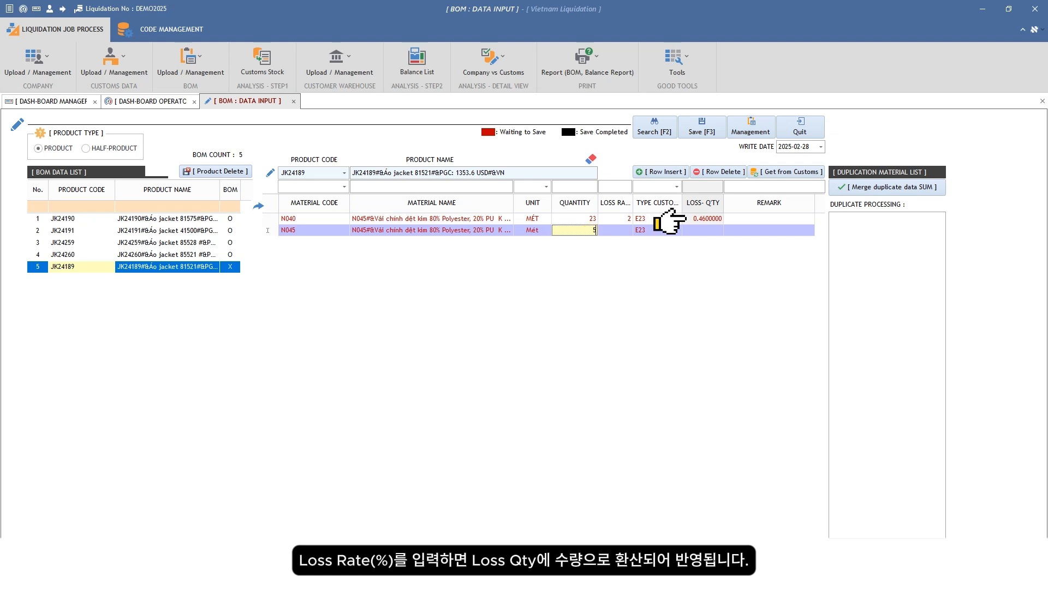
click(617, 231)
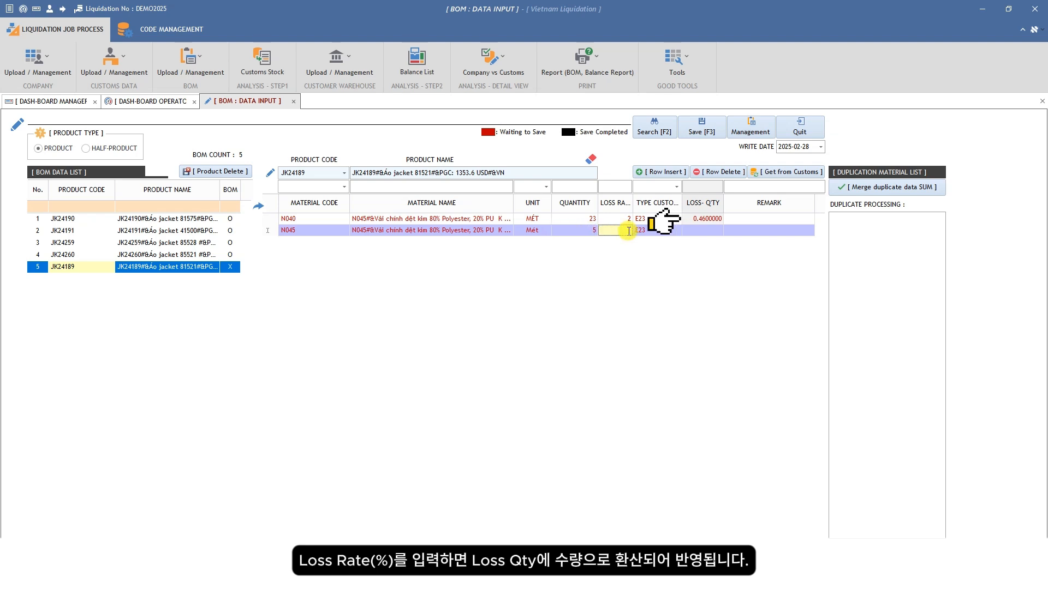
text(3)
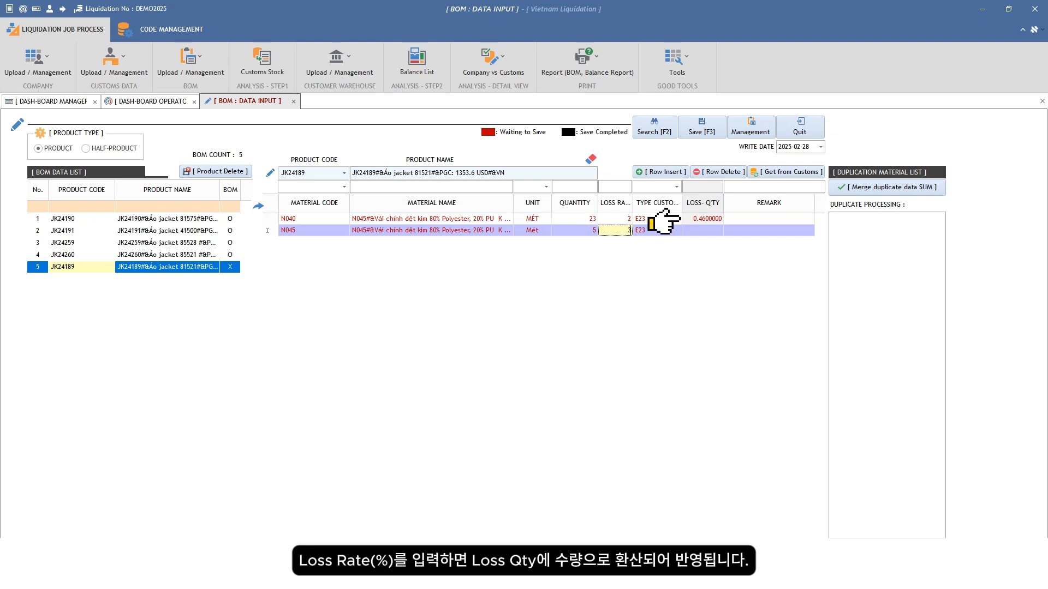
- Save the JK24189 BOM materials to the system
click(703, 134)
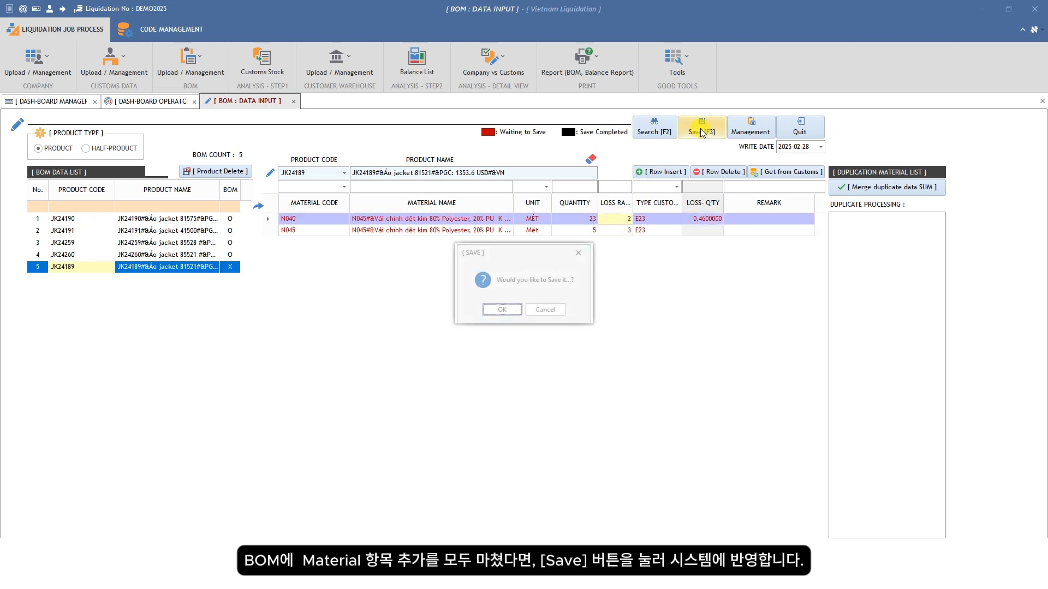
click(502, 310)
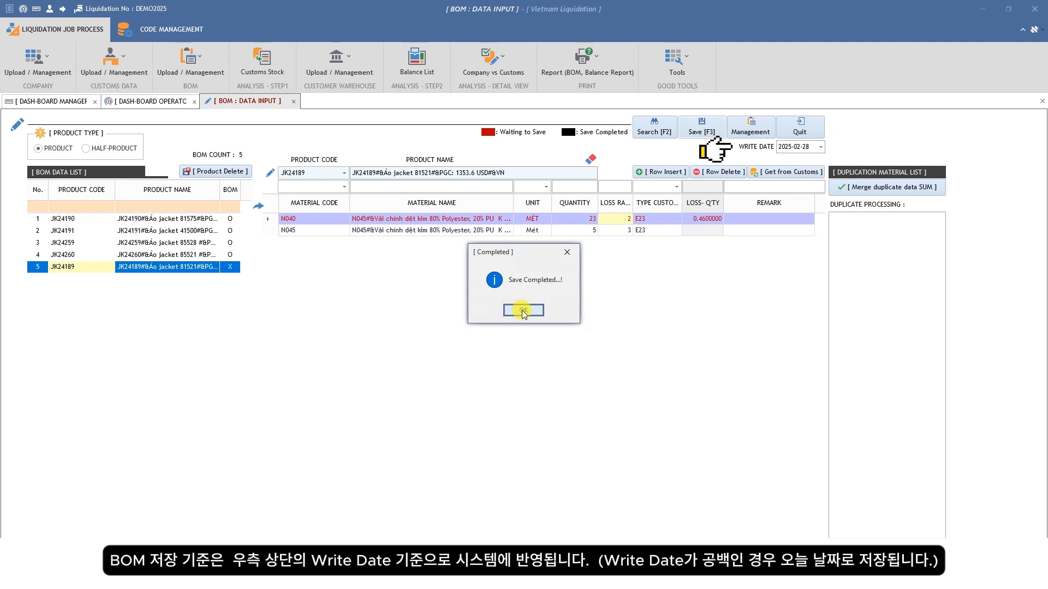
click(513, 311)
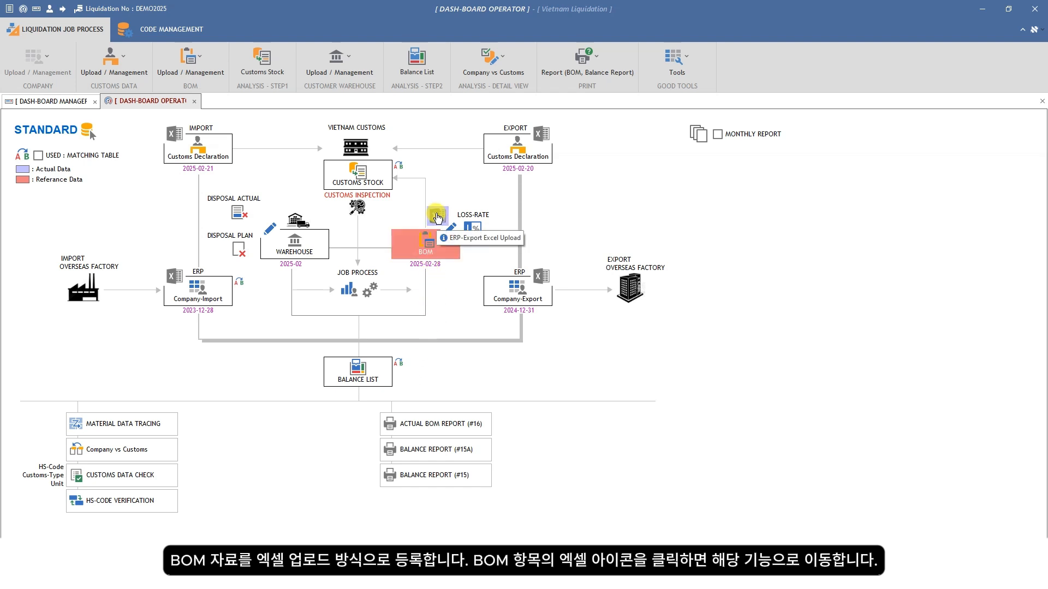
- Go to the BOM Excel upload function and examine the layout of the sample upload format file
click(437, 217)
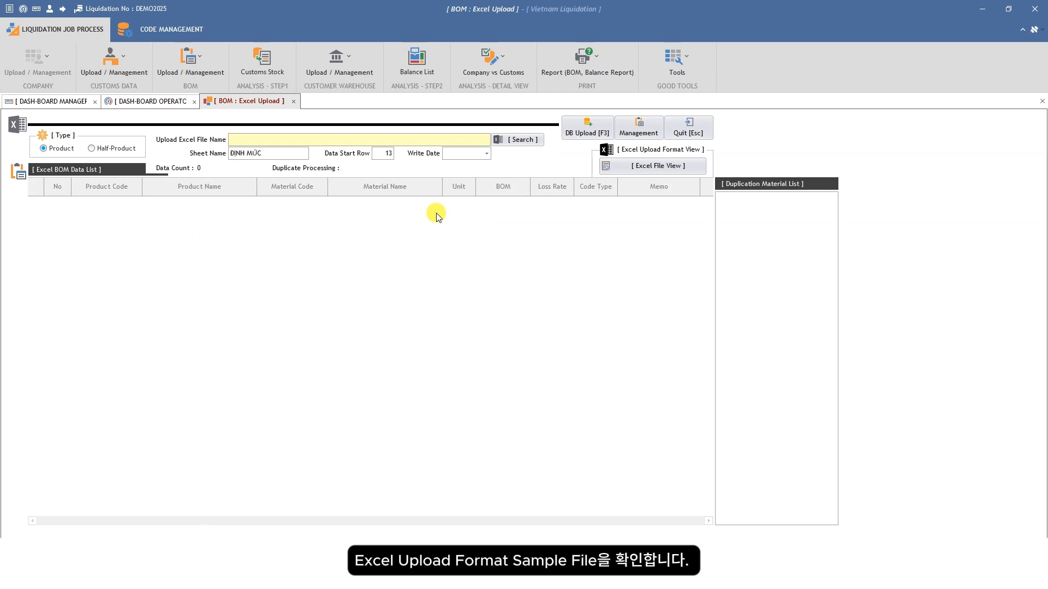
click(653, 166)
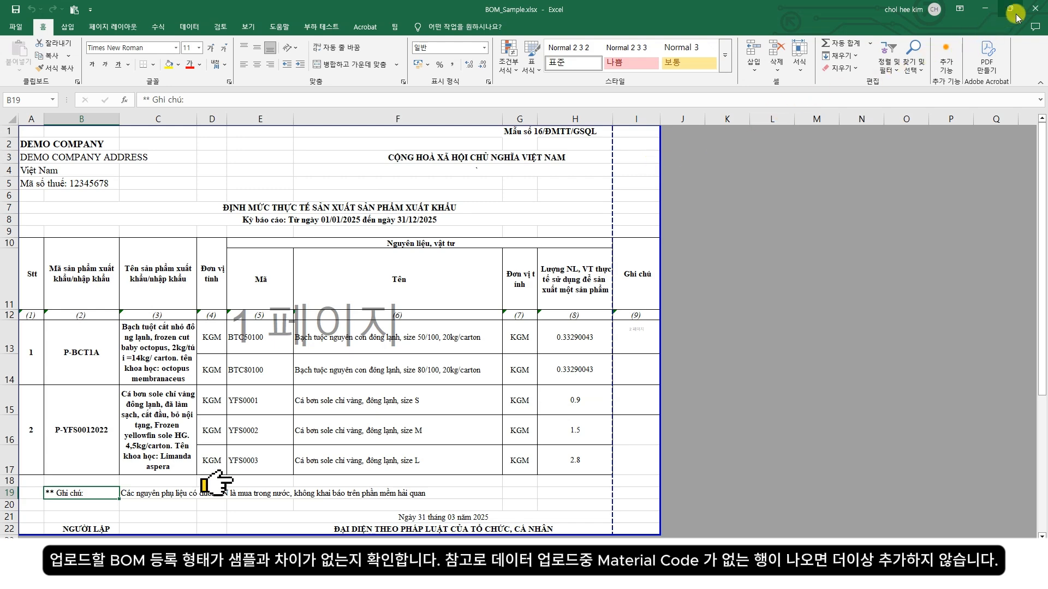
click(1034, 10)
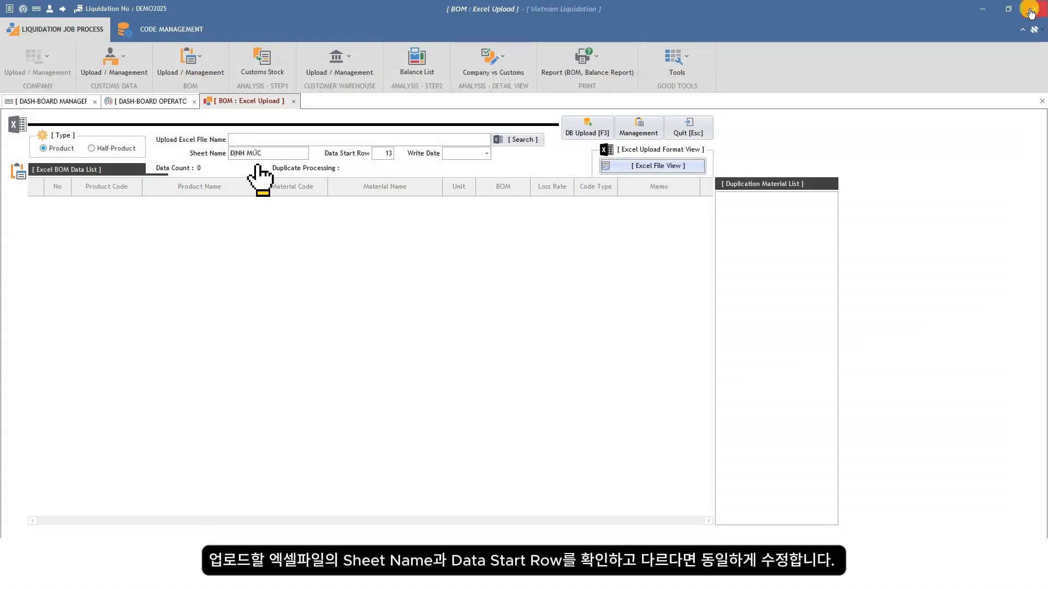
- Load BOM_Sample.xlsx from the Liquidation folder and upload its BOM rows to the database
click(514, 140)
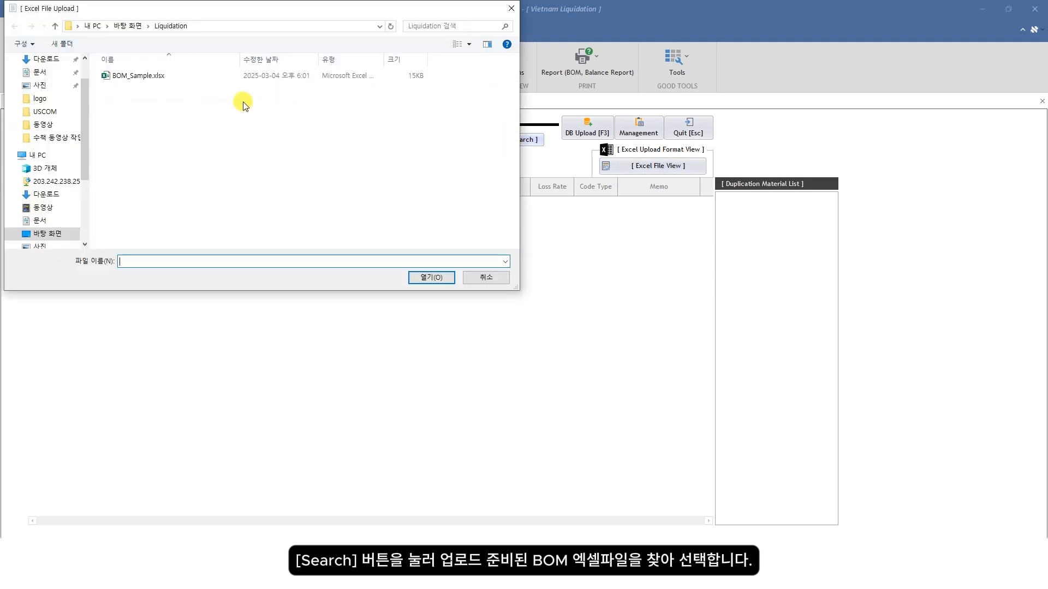
click(147, 80)
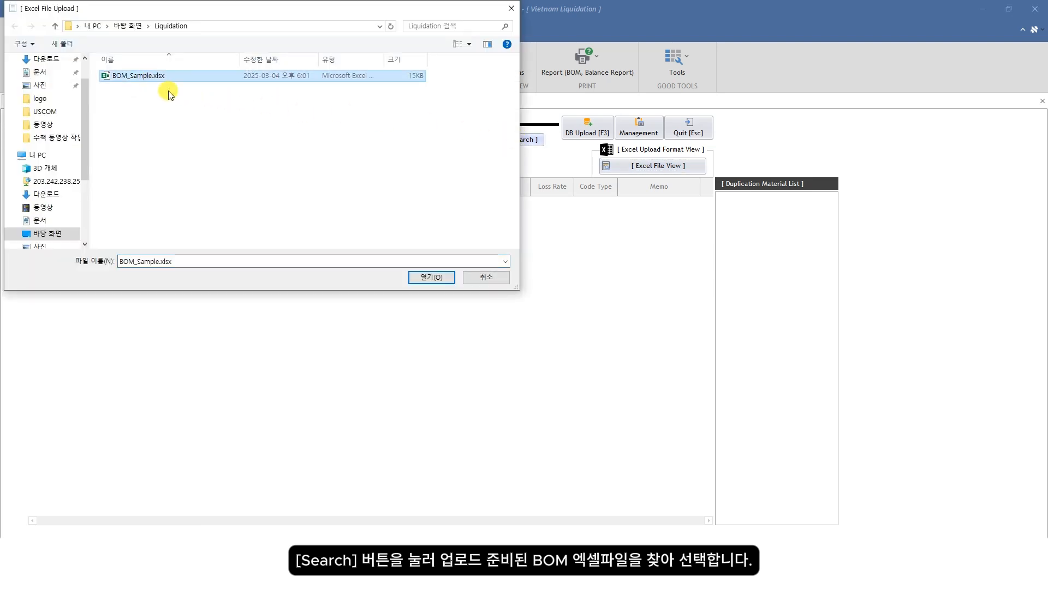
click(429, 277)
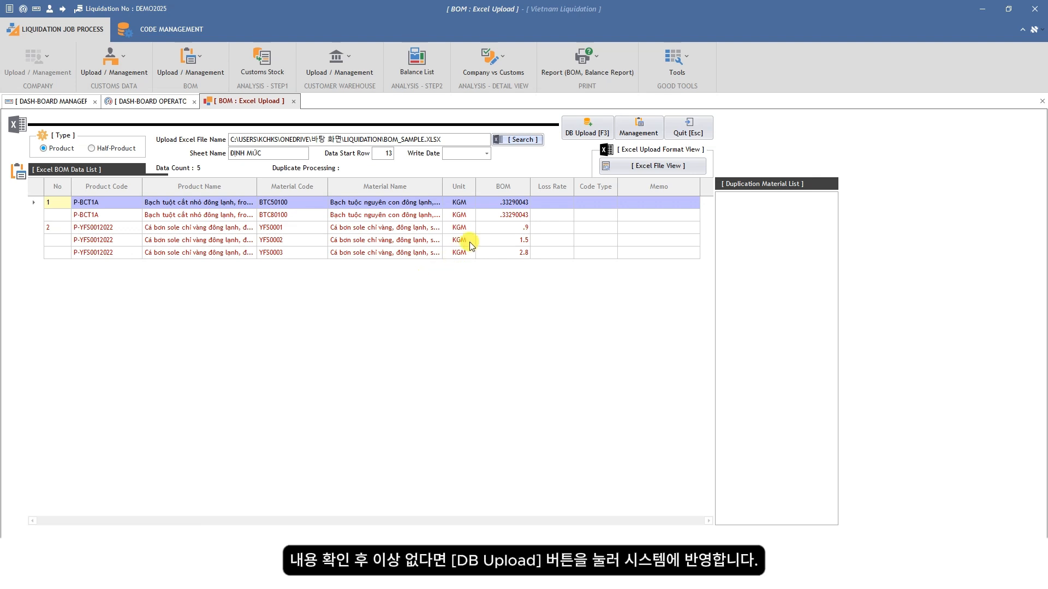
click(588, 132)
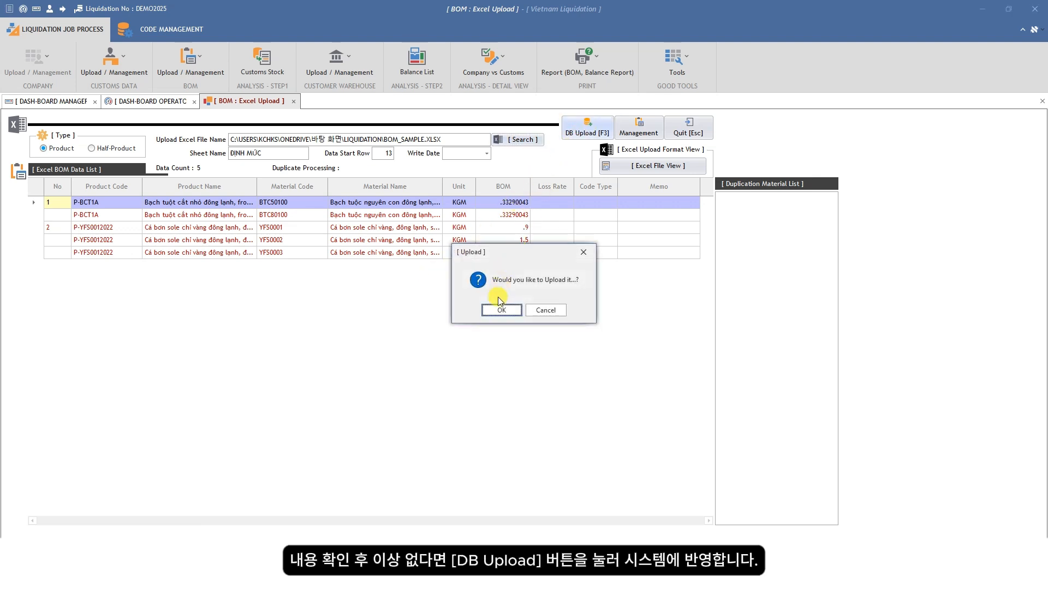
click(501, 310)
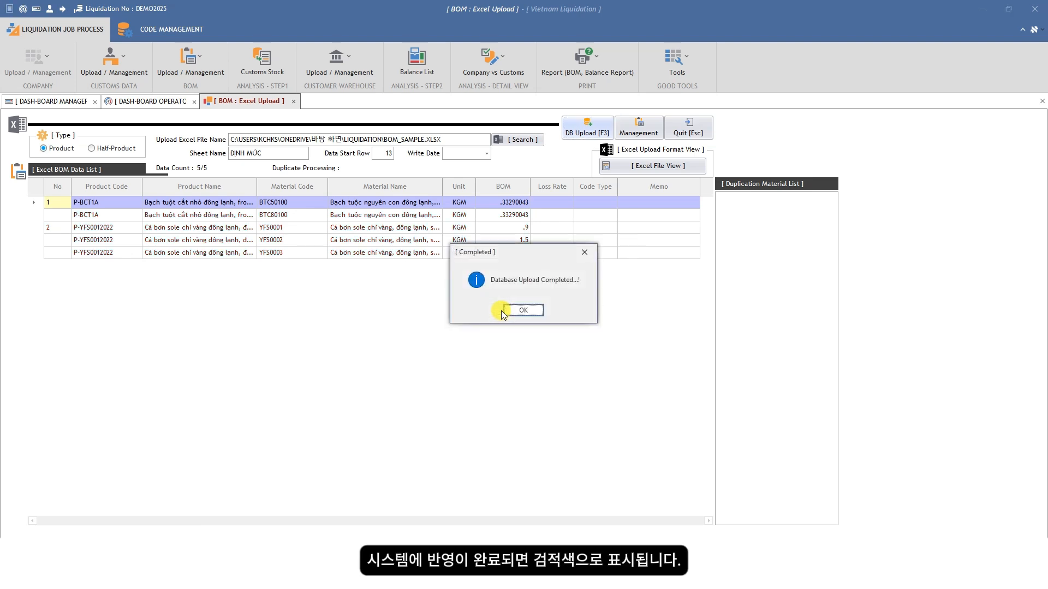
click(522, 310)
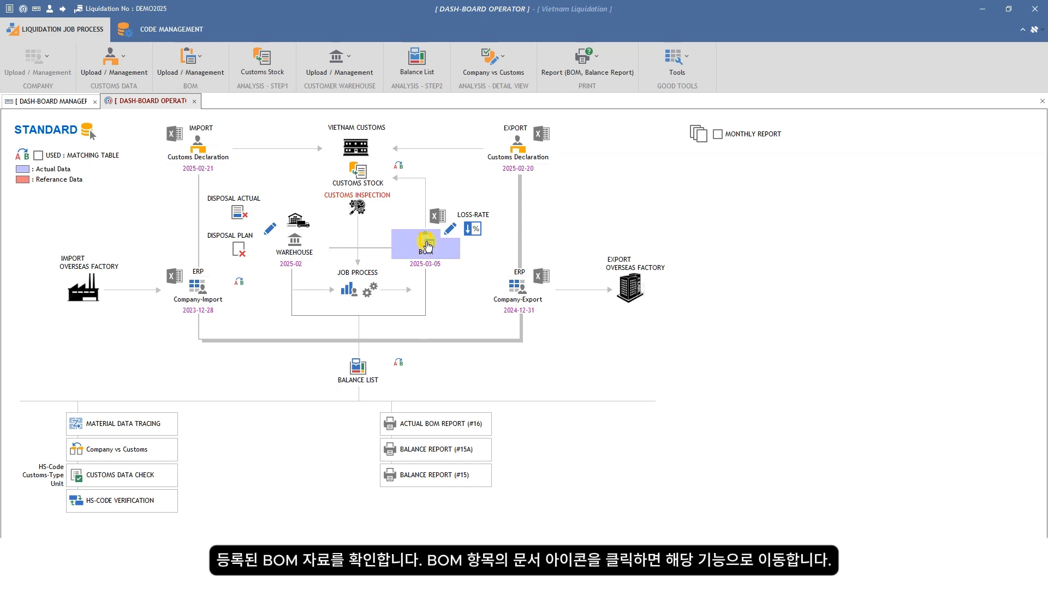
- In BOM data management, search all registered BOMs and view the material details of products JK24189, JK24191 and JK24260
click(426, 243)
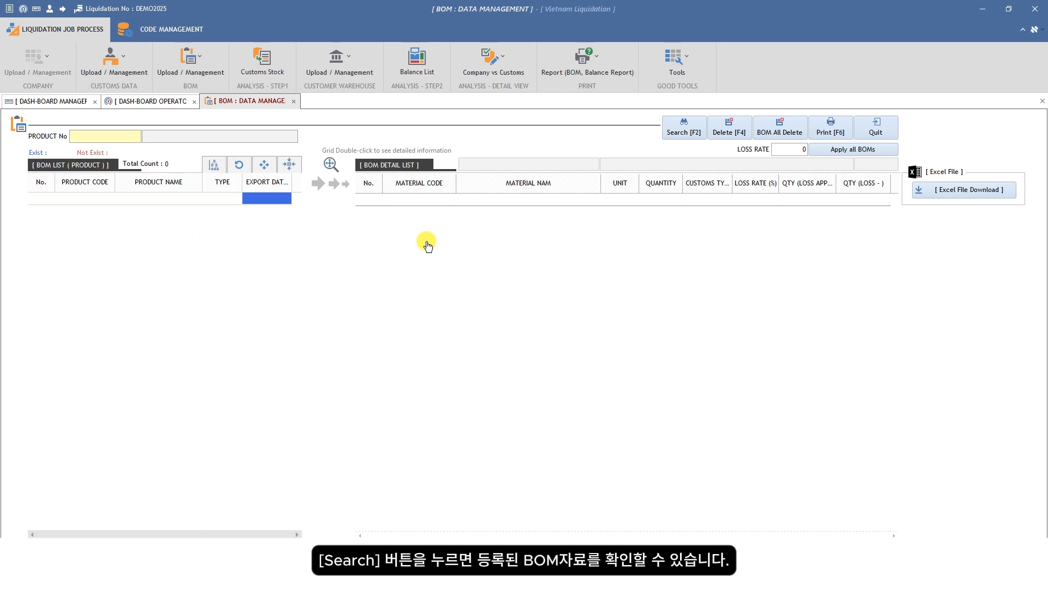
click(686, 130)
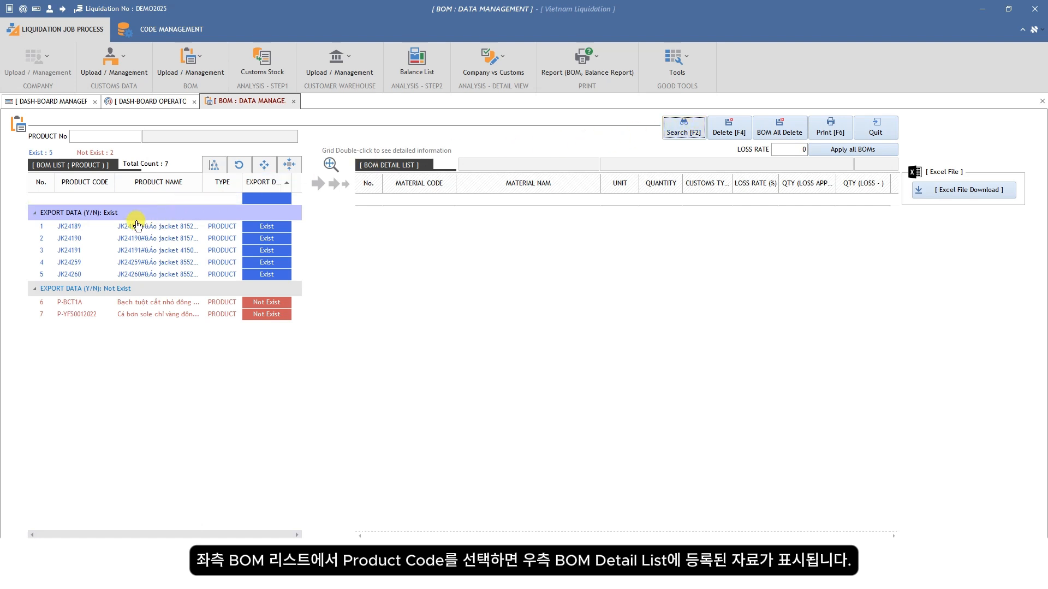
click(99, 229)
click(98, 232)
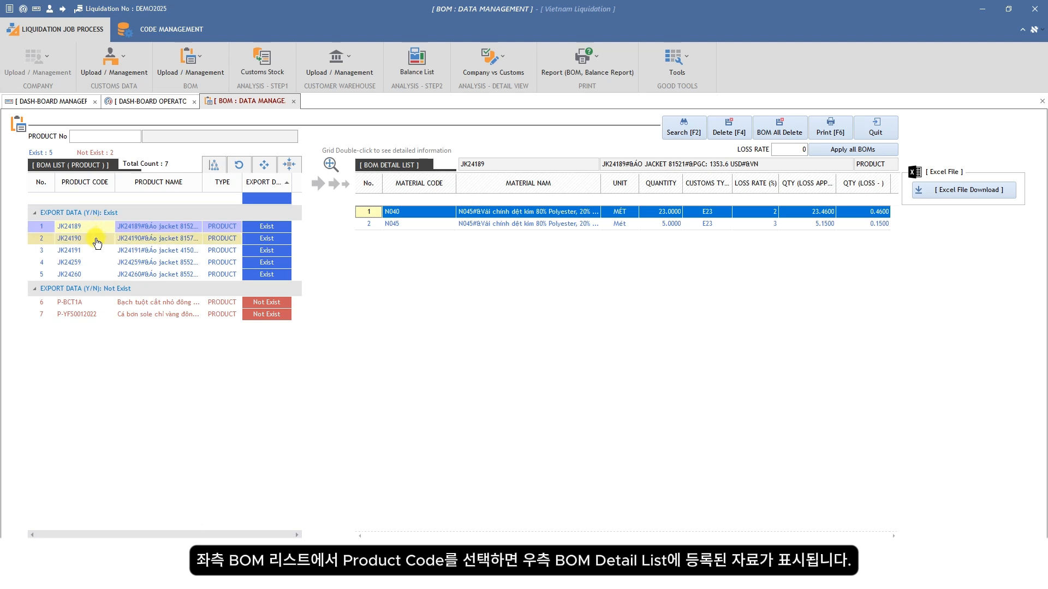
click(97, 256)
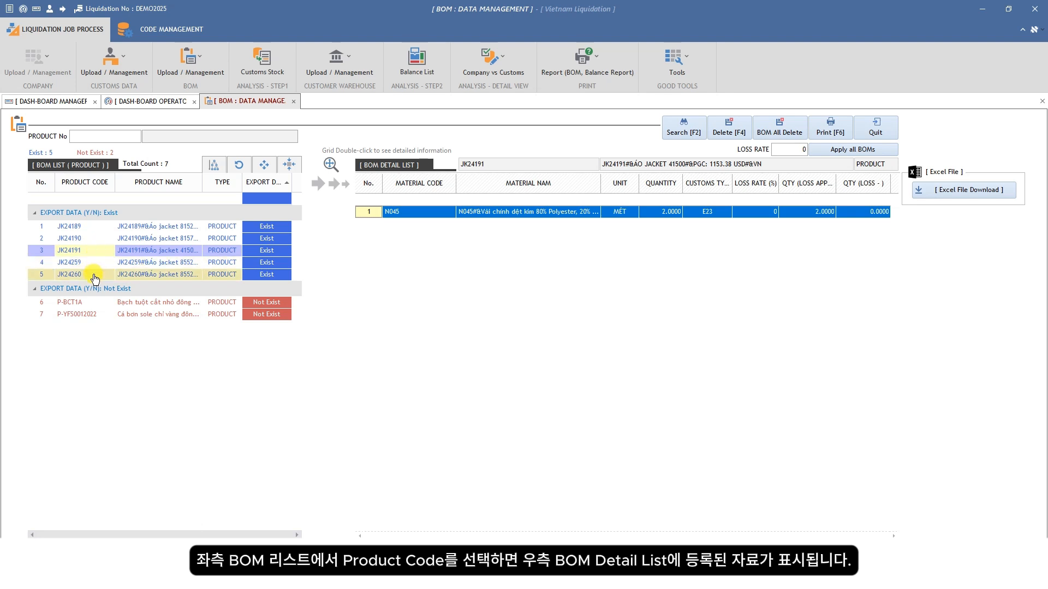
click(95, 278)
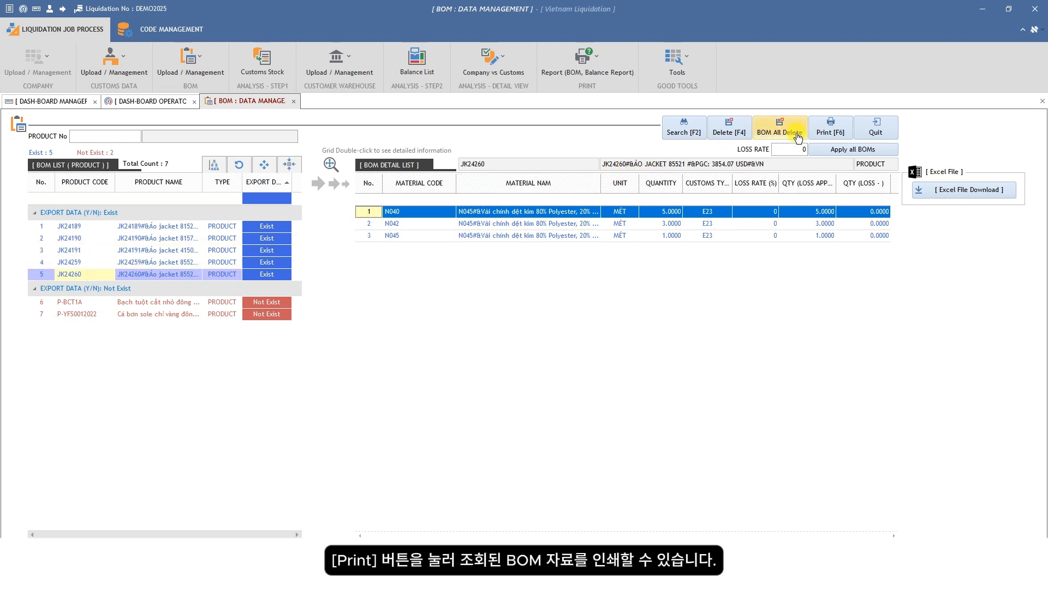
- Print the retrieved BOM data
click(837, 133)
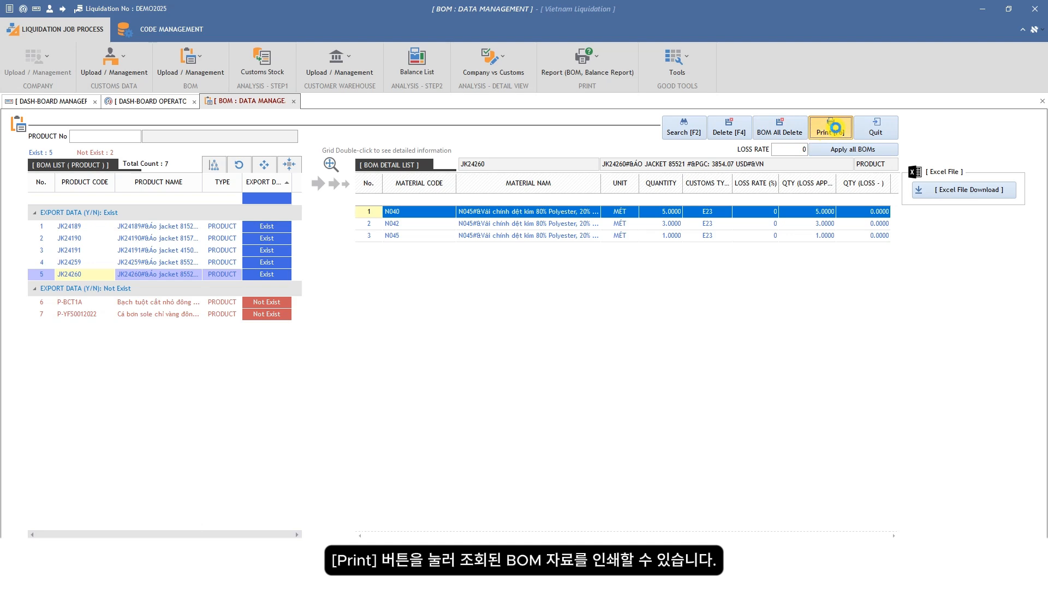